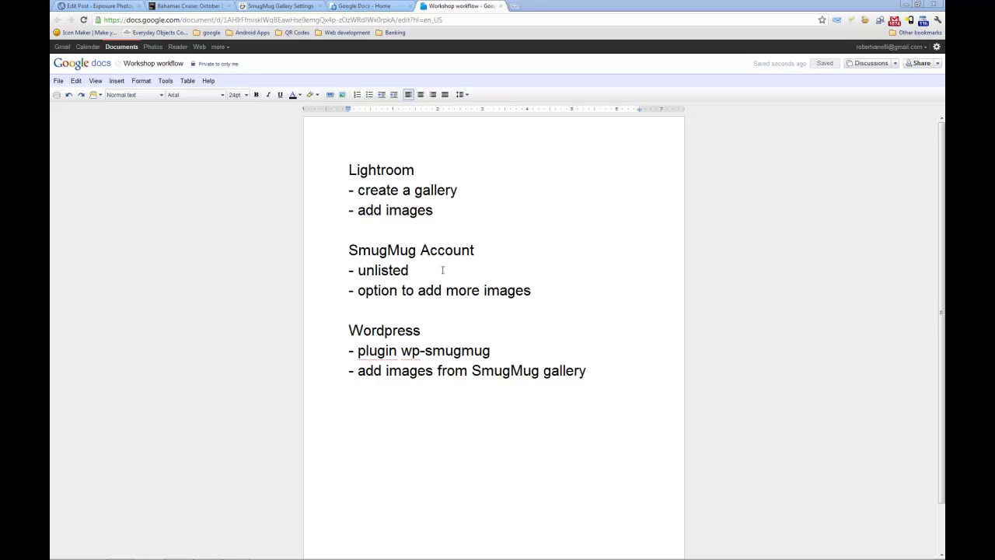
Review the workshop workflow outline in Google Docs, then switch to Lightroom's SmugMug Workshop collection.
{"action": "left_click", "coordinate": [428, 330]}
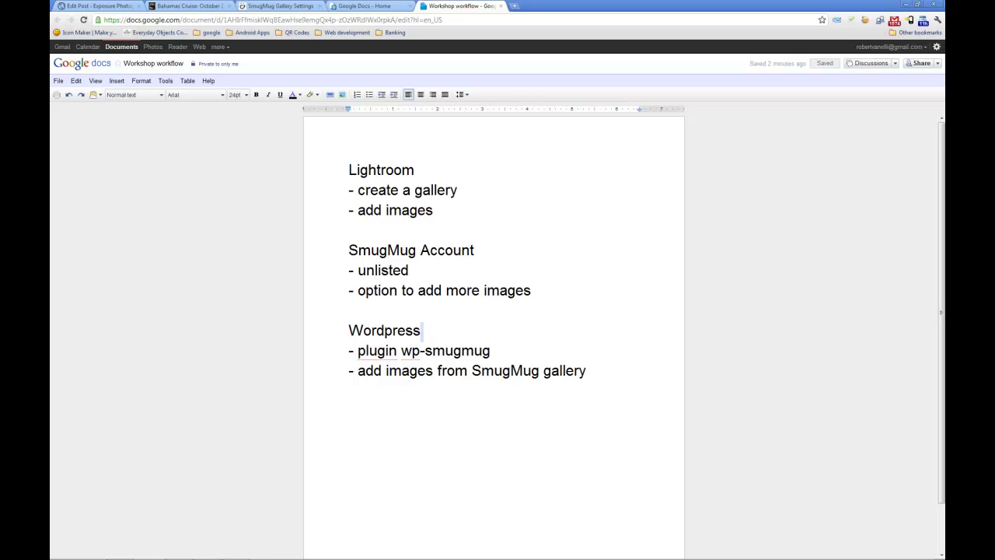
{"action": "key", "text": "alt+Tab"}
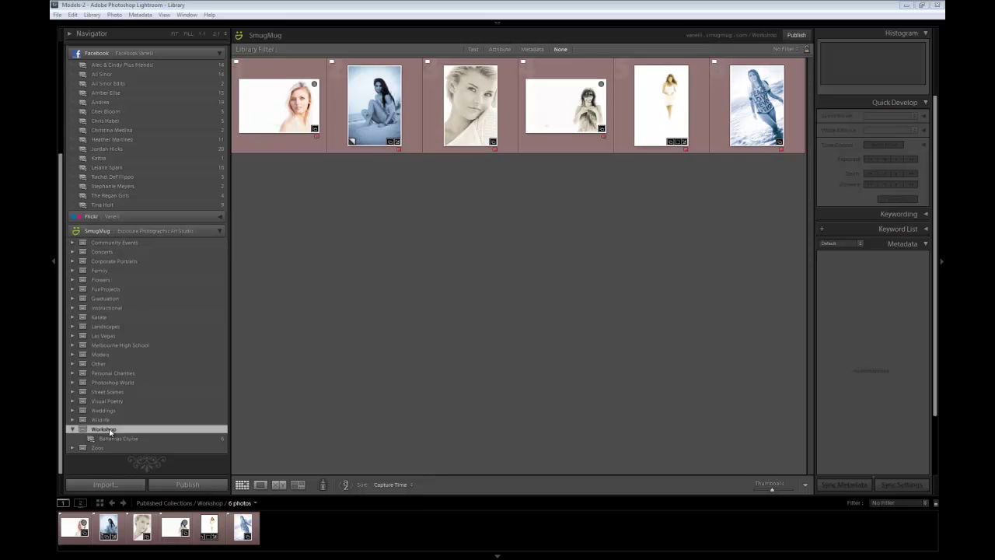
{"action": "right_click", "coordinate": [173, 229]}
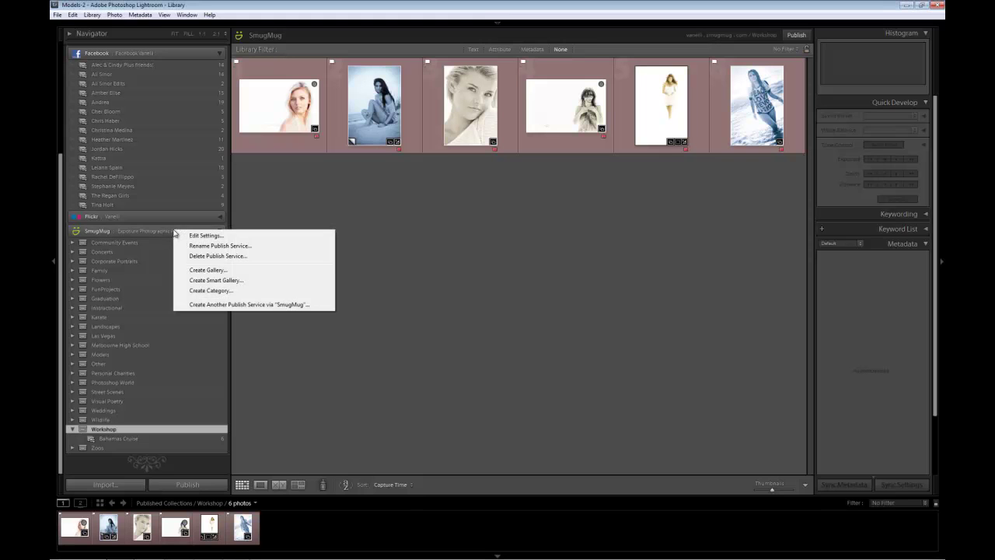
{"action": "left_click", "coordinate": [206, 269]}
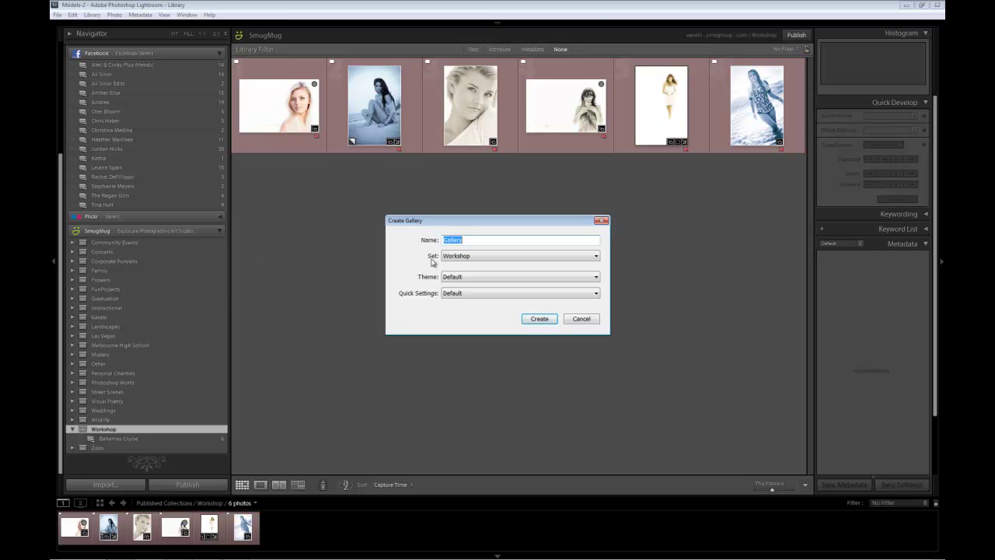
{"action": "left_click", "coordinate": [466, 259]}
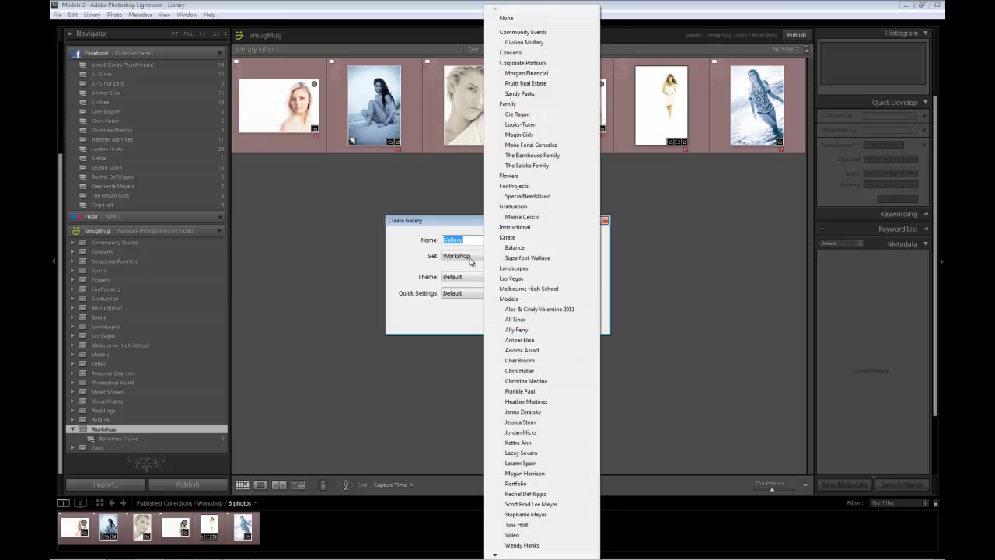
{"action": "left_click", "coordinate": [411, 254]}
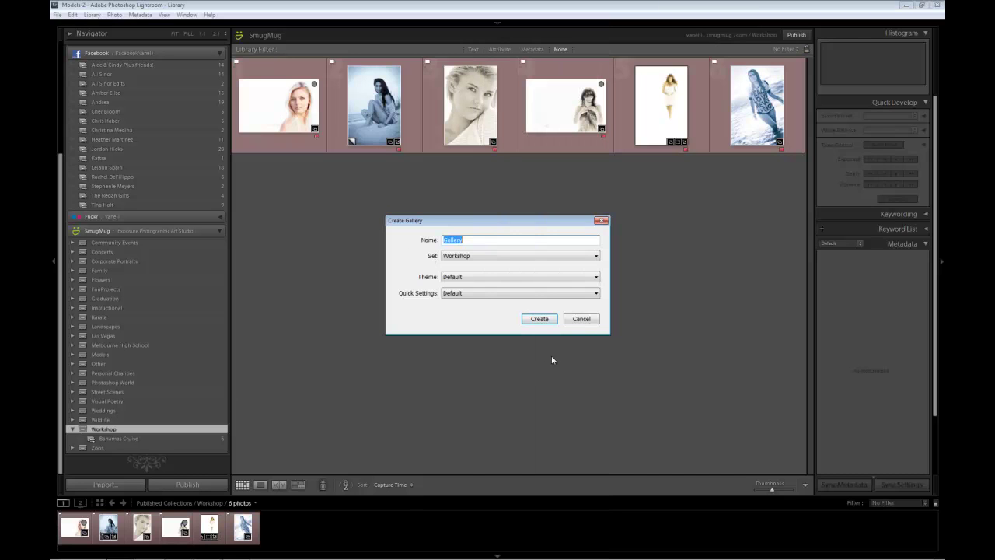
{"action": "left_click", "coordinate": [581, 319]}
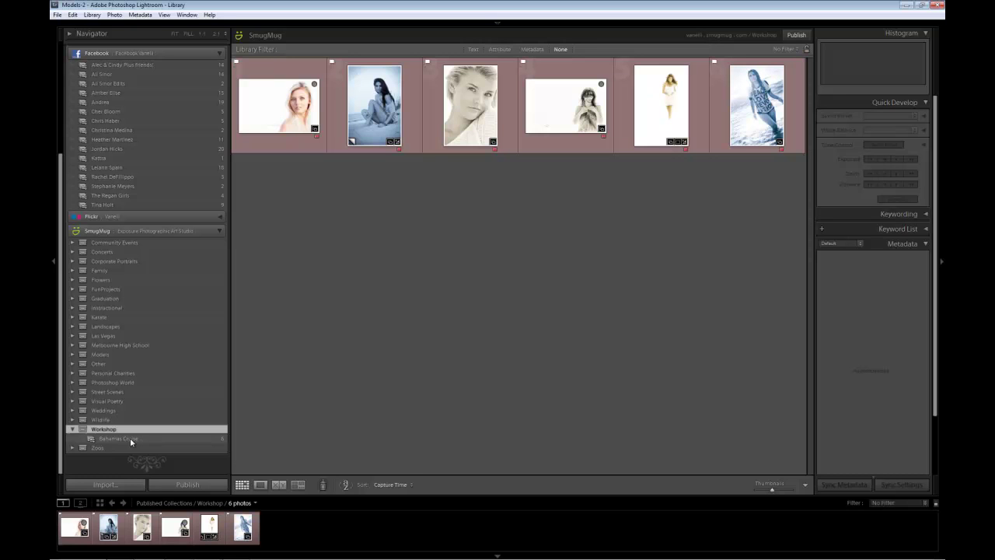
{"action": "right_click", "coordinate": [143, 431]}
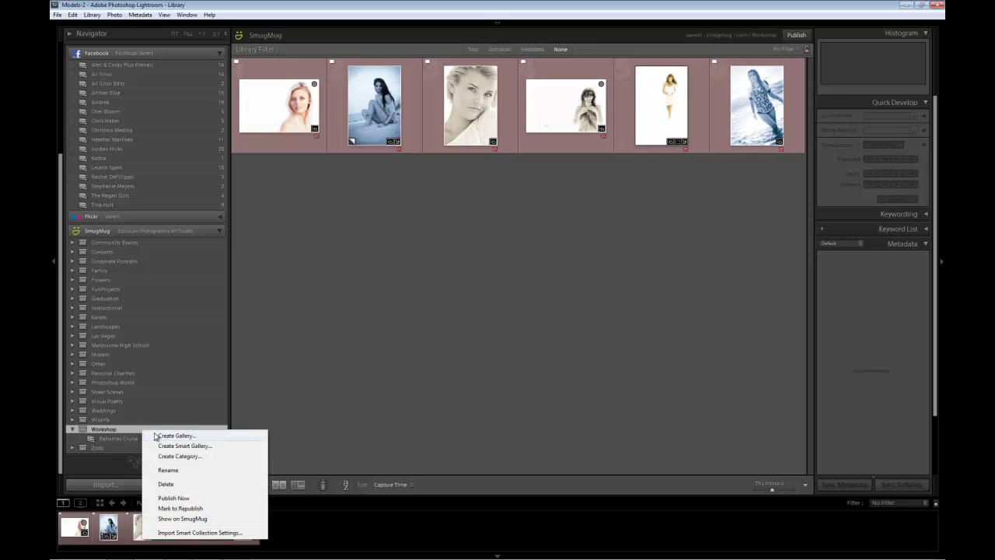
{"action": "left_click", "coordinate": [169, 436]}
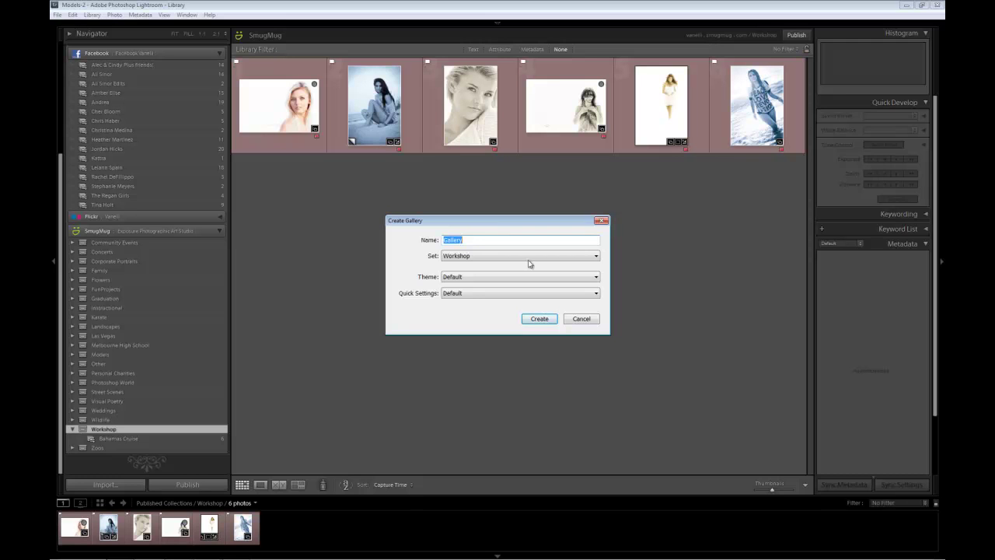
{"action": "left_click", "coordinate": [582, 318]}
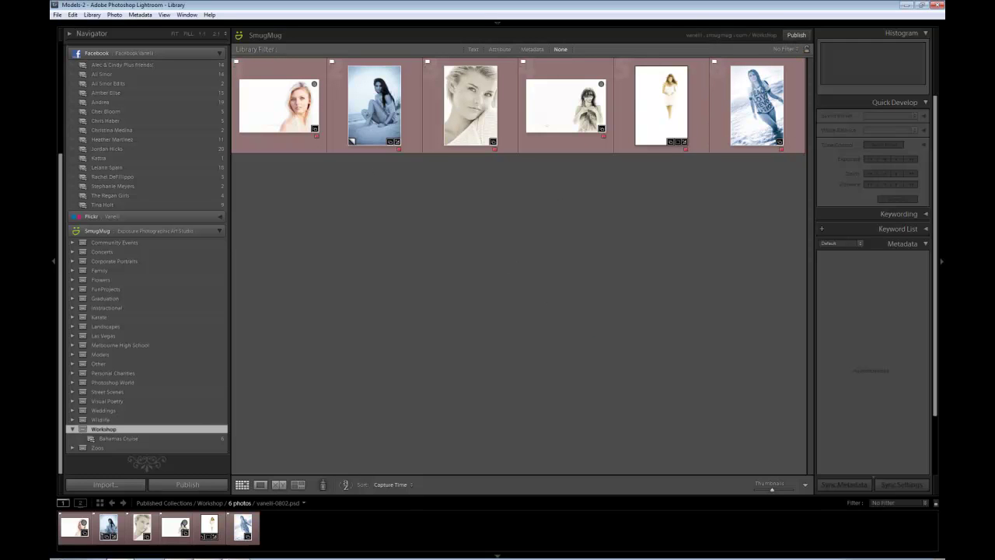
Compare the SmugMug gallery settings with the Bahamas Cruise blog post in the browser.
{"action": "key", "text": "super"}
{"action": "left_click", "coordinate": [178, 551]}
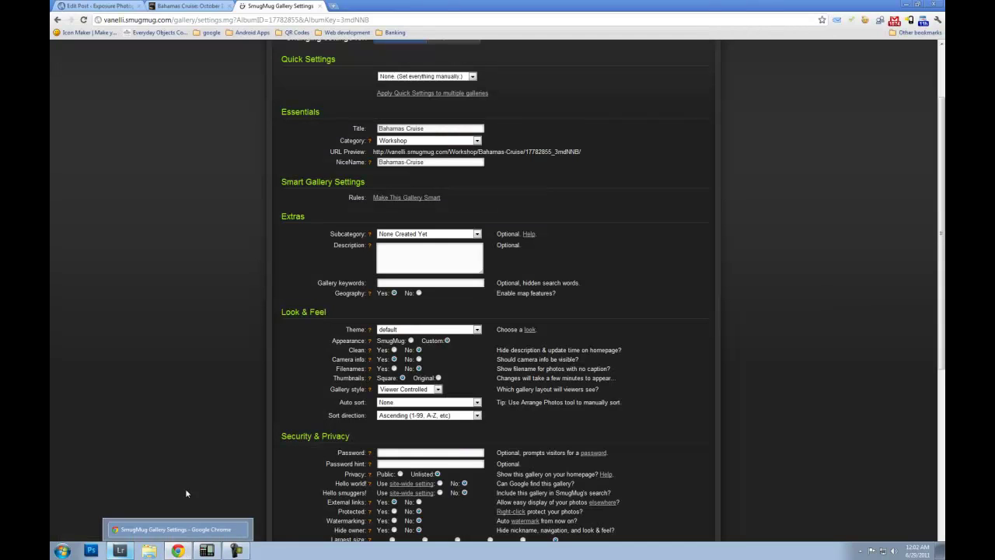
{"action": "left_click", "coordinate": [181, 7]}
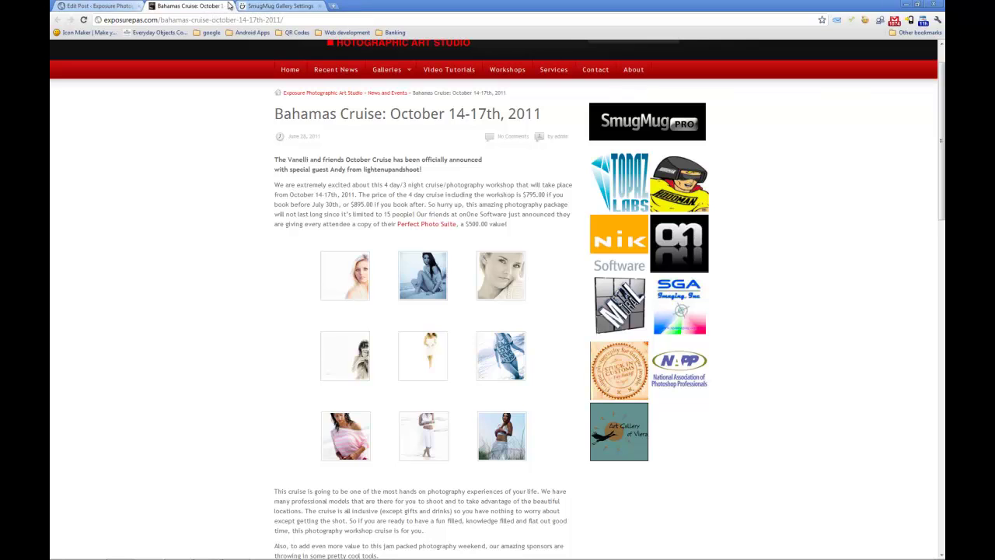
{"action": "left_click", "coordinate": [280, 7]}
{"action": "scroll", "coordinate": [195, 171], "scroll_direction": "up", "scroll_amount": 3}
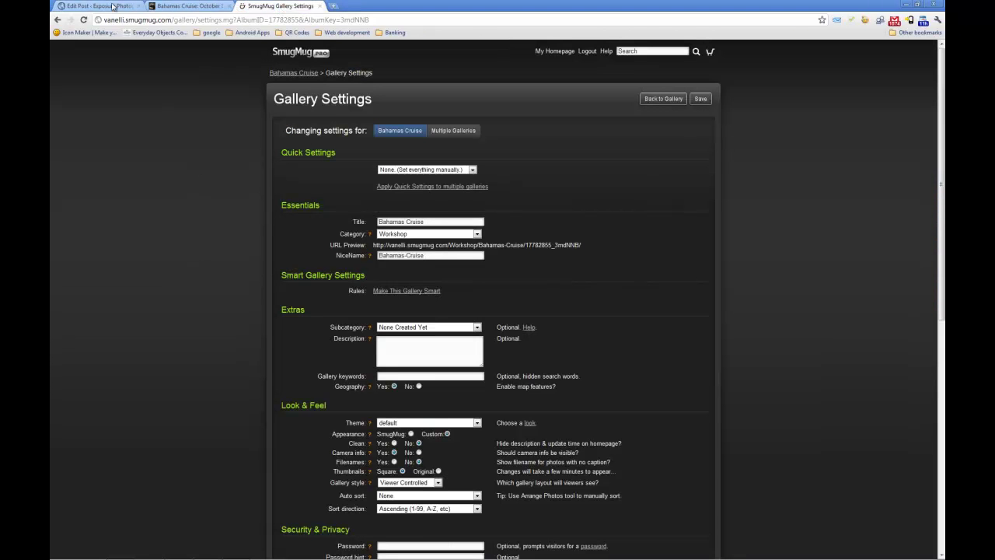
Open the Bahamas Cruise gallery from the Workshop galleries, then go to the post's WordPress editor.
{"action": "left_click", "coordinate": [56, 19]}
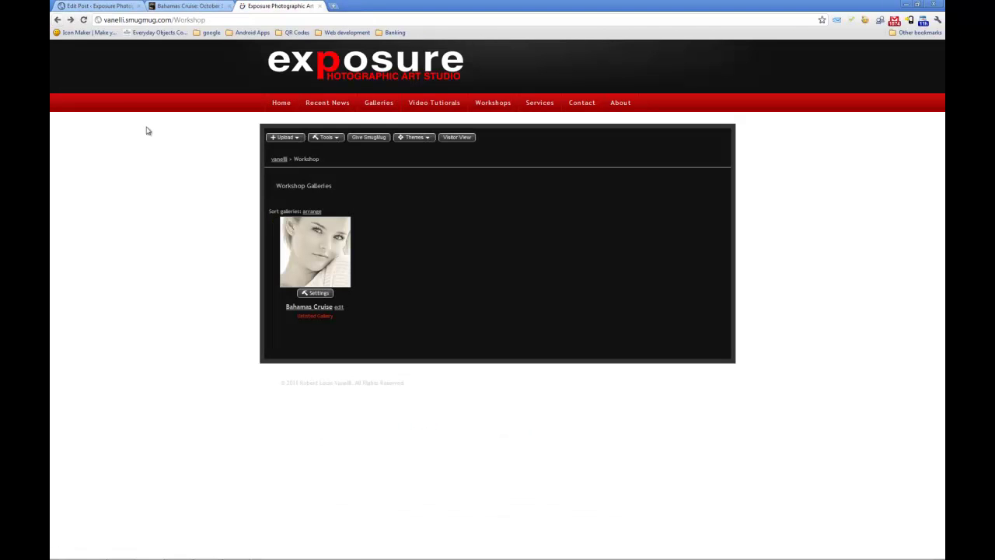
{"action": "left_click", "coordinate": [304, 249]}
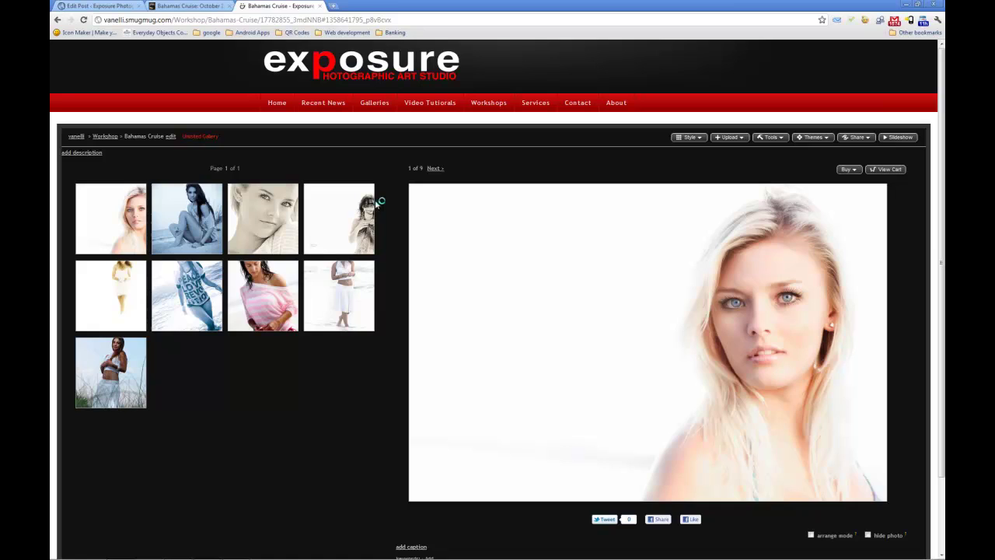
{"action": "left_click", "coordinate": [189, 6]}
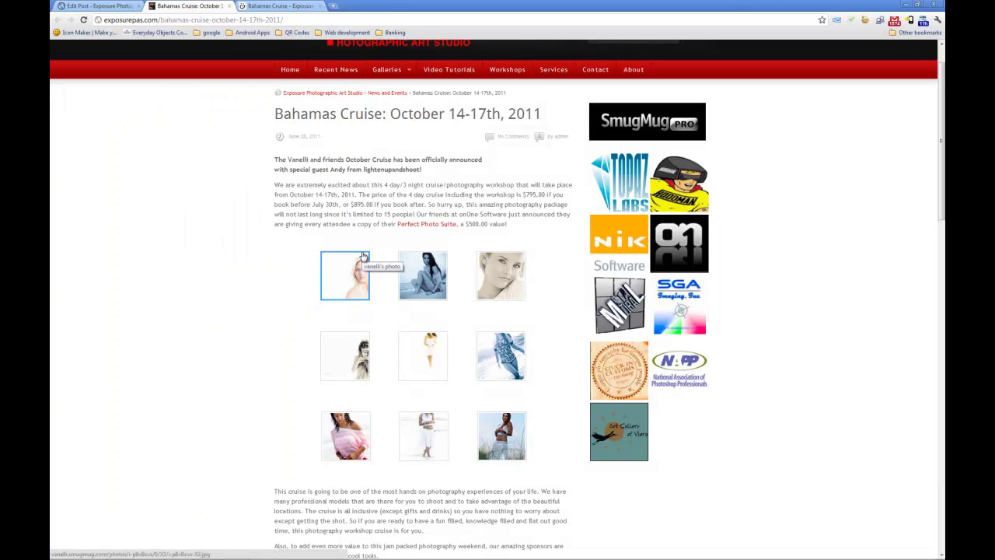
{"action": "left_click", "coordinate": [122, 7]}
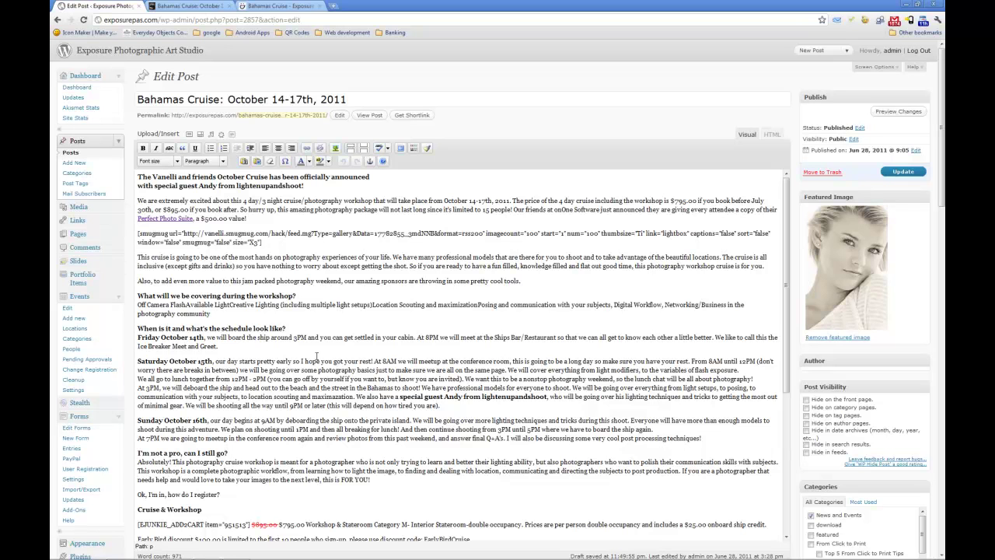
Check the Workshop galleries page in Visitor View, then switch back to Owner View.
{"action": "left_click", "coordinate": [269, 9]}
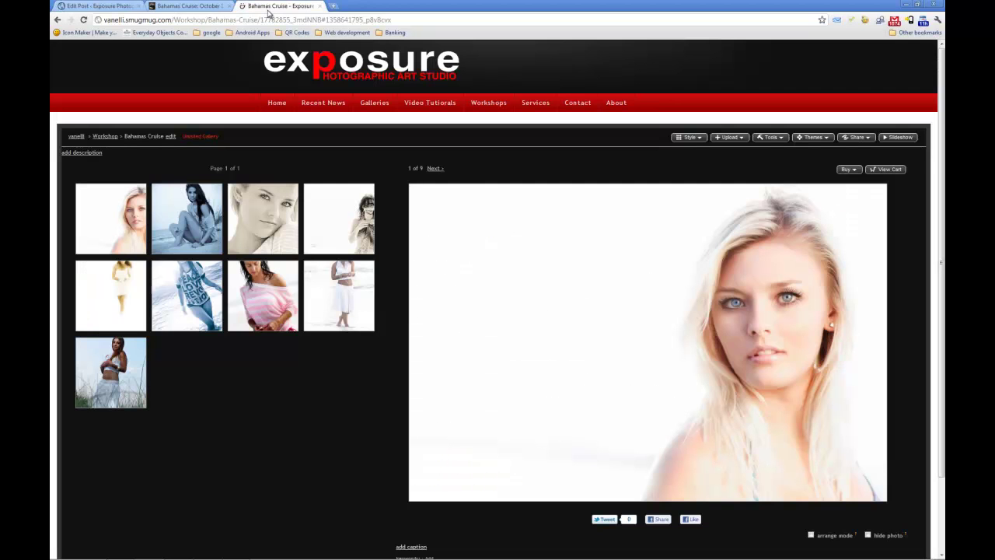
{"action": "left_click", "coordinate": [107, 137]}
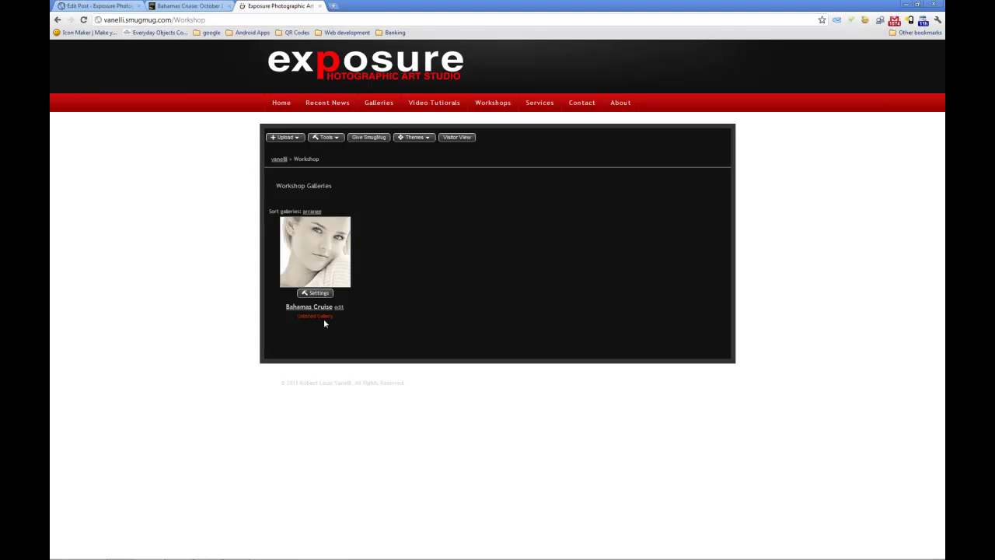
{"action": "left_click", "coordinate": [459, 137]}
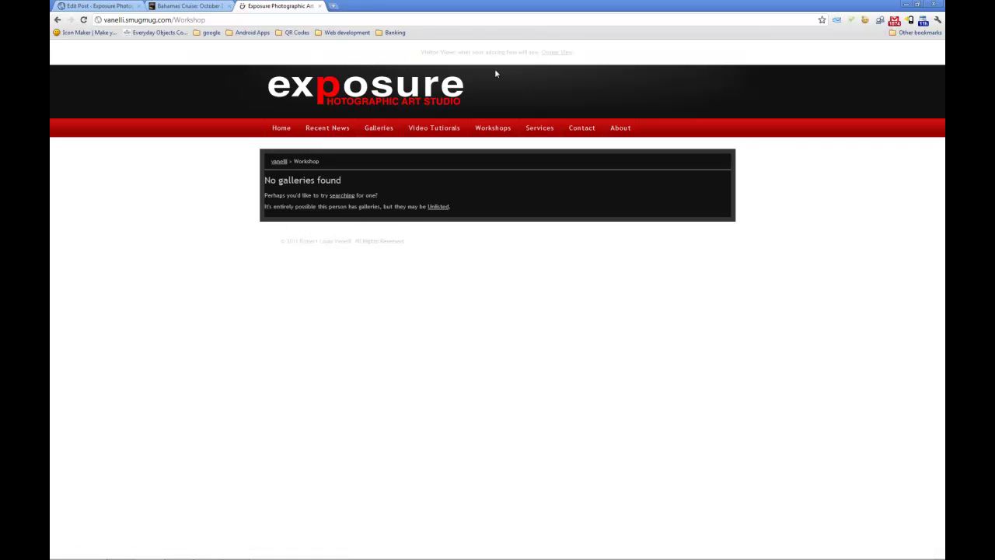
{"action": "left_click", "coordinate": [557, 53]}
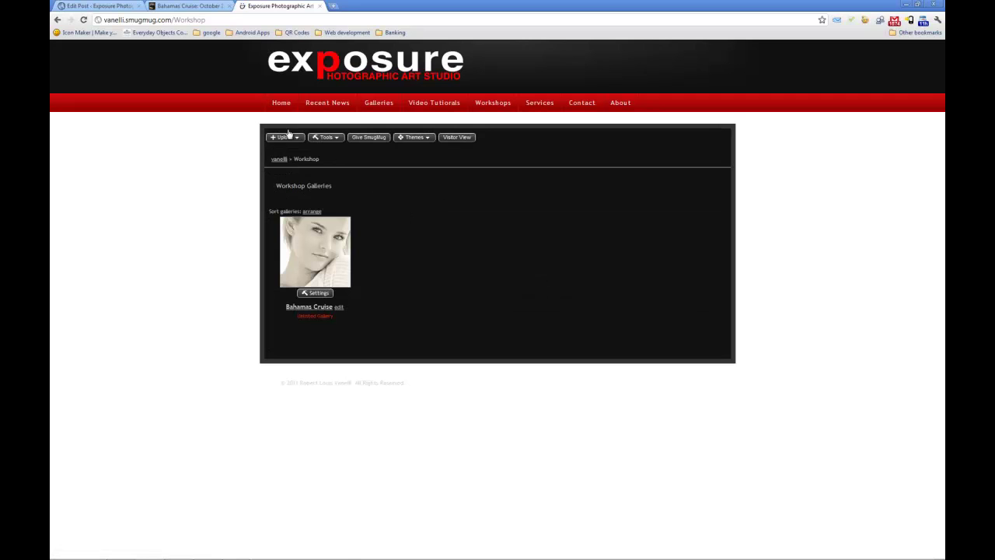
Check the SmugMug homepage and full gallery category list as a visitor, then return to Owner View.
{"action": "left_click", "coordinate": [280, 159]}
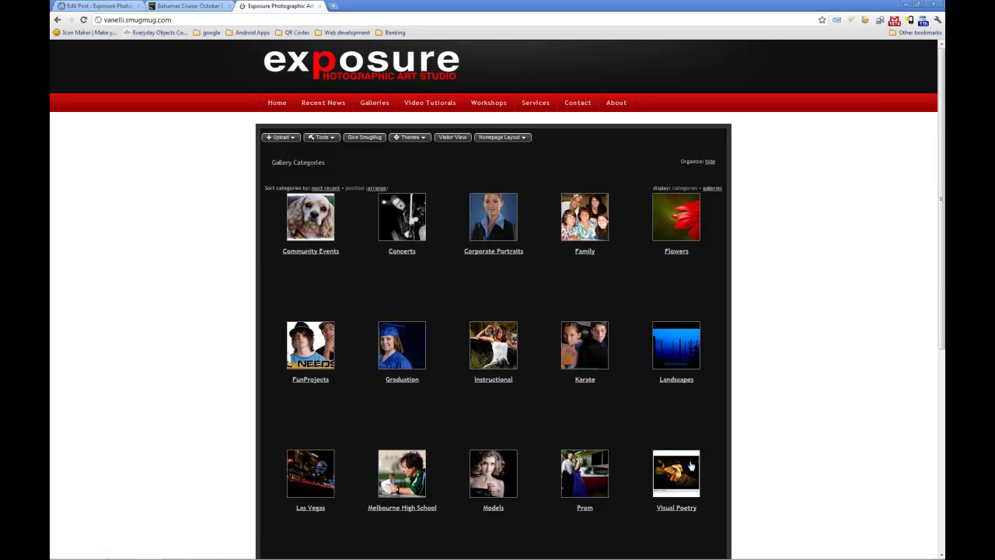
{"action": "scroll", "coordinate": [688, 471], "scroll_direction": "down", "scroll_amount": 5}
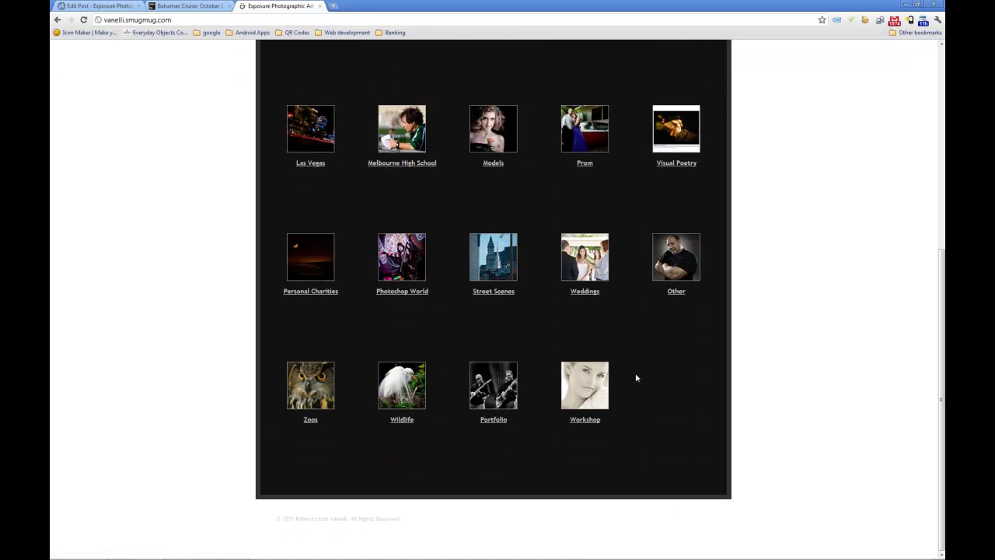
{"action": "scroll", "coordinate": [606, 413], "scroll_direction": "up", "scroll_amount": 4}
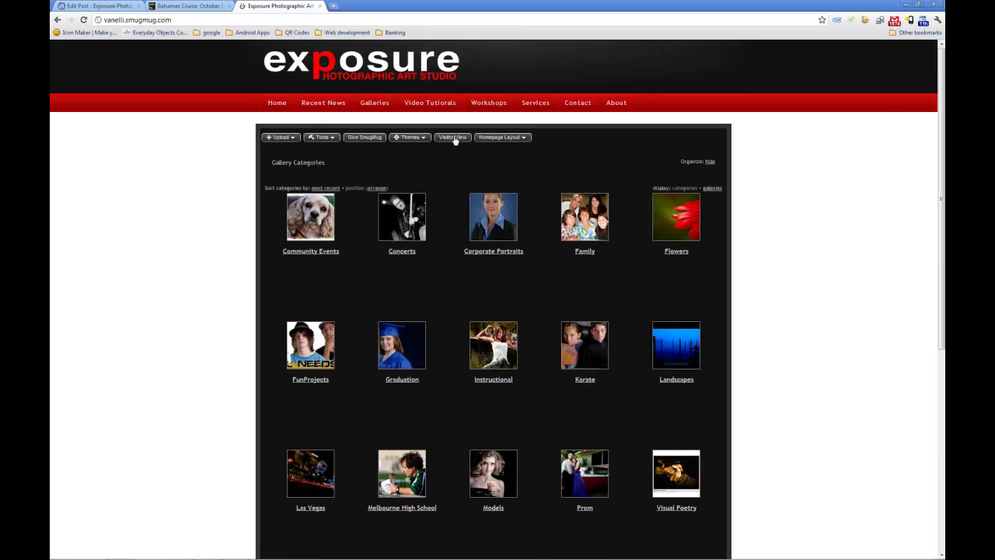
{"action": "left_click", "coordinate": [661, 227]}
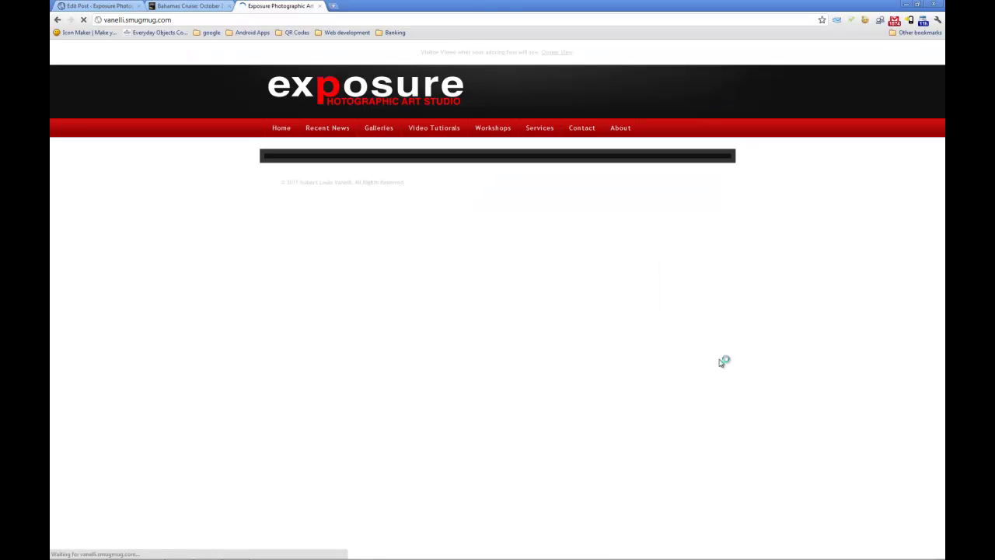
{"action": "left_click", "coordinate": [380, 127]}
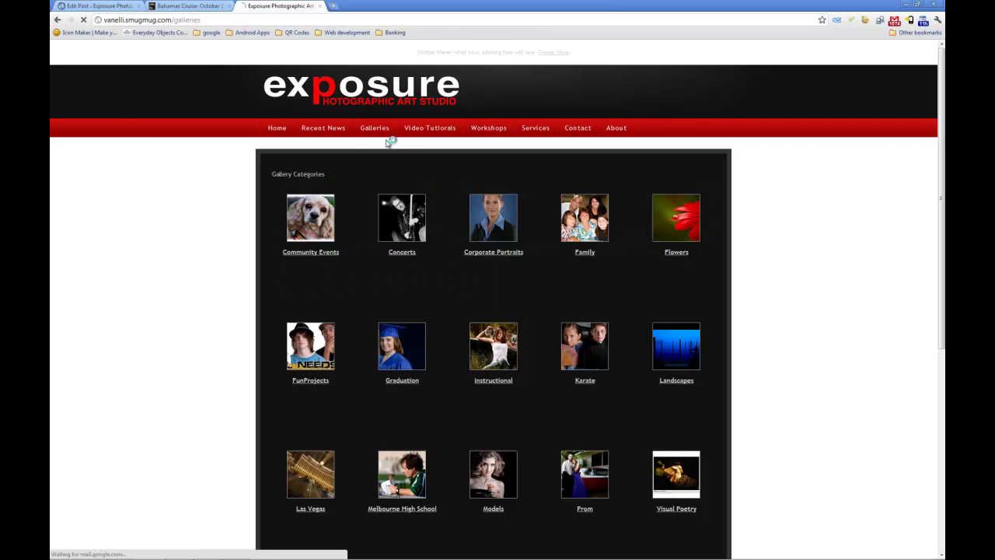
{"action": "scroll", "coordinate": [628, 306], "scroll_direction": "down", "scroll_amount": 5}
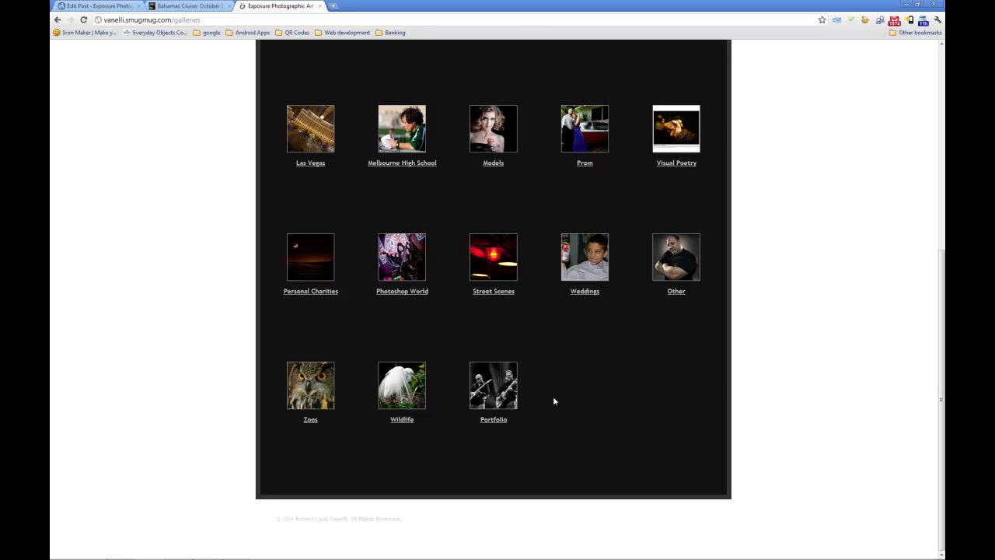
{"action": "scroll", "coordinate": [554, 400], "scroll_direction": "up", "scroll_amount": 5}
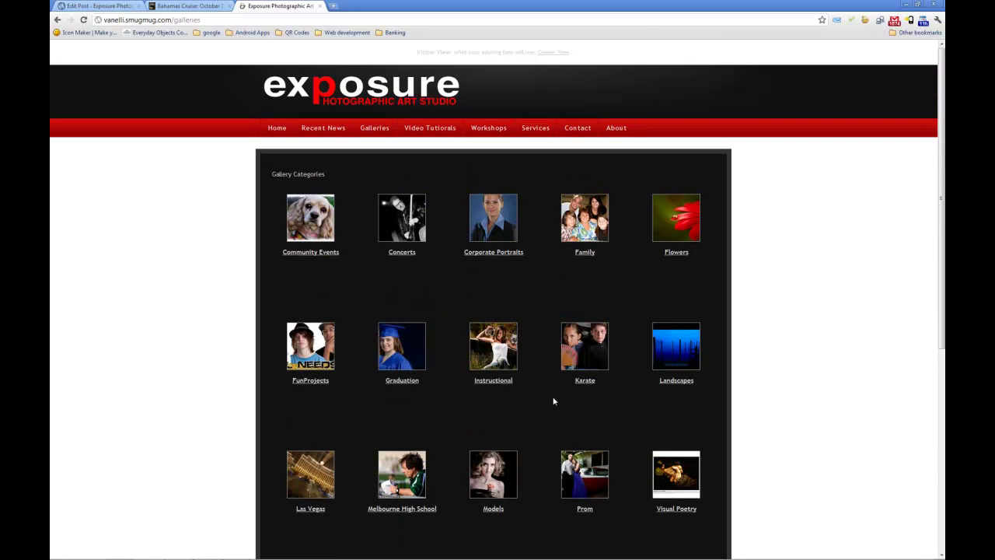
{"action": "left_click", "coordinate": [555, 53]}
Return to the nine-photo Bahamas Cruise gallery through the Workshop category.
{"action": "scroll", "coordinate": [551, 374], "scroll_direction": "down", "scroll_amount": 4}
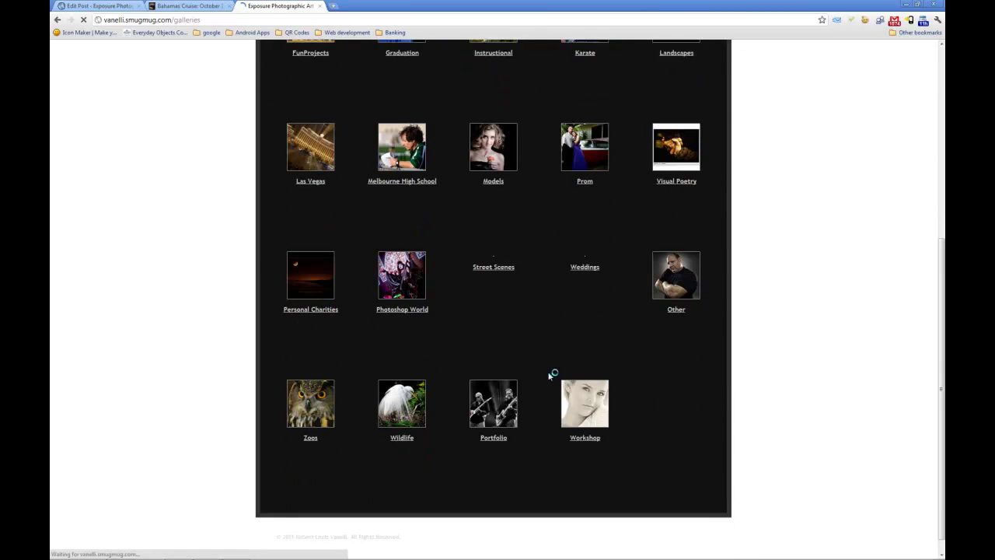
{"action": "left_click", "coordinate": [575, 380]}
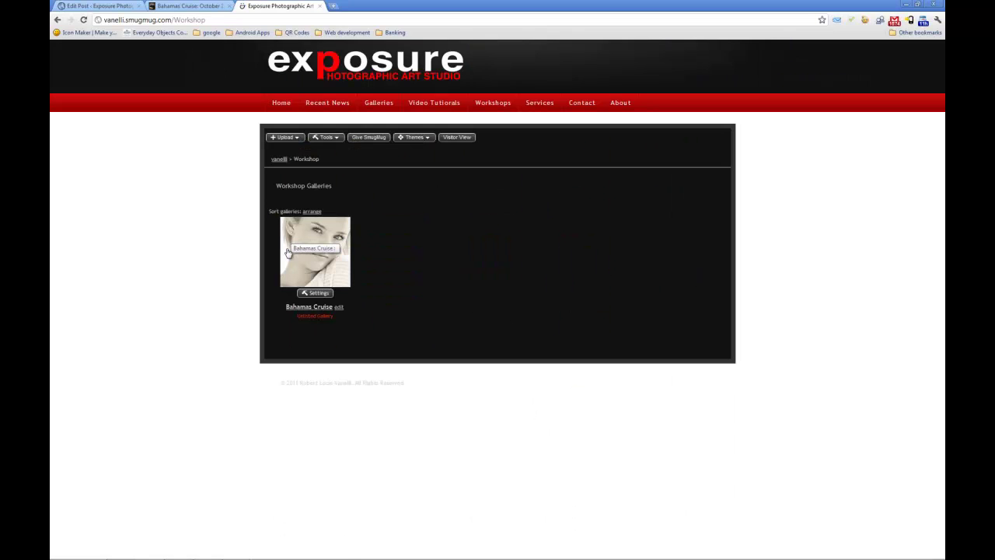
{"action": "left_click", "coordinate": [327, 258]}
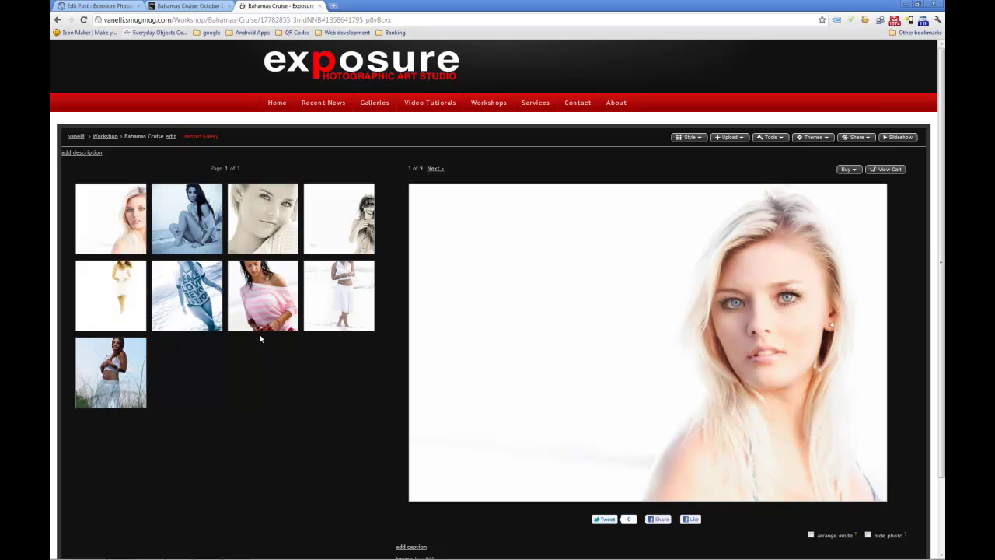
Select and inspect the existing [smugmug] shortcode in the Bahamas Cruise post editor.
{"action": "left_click", "coordinate": [97, 6]}
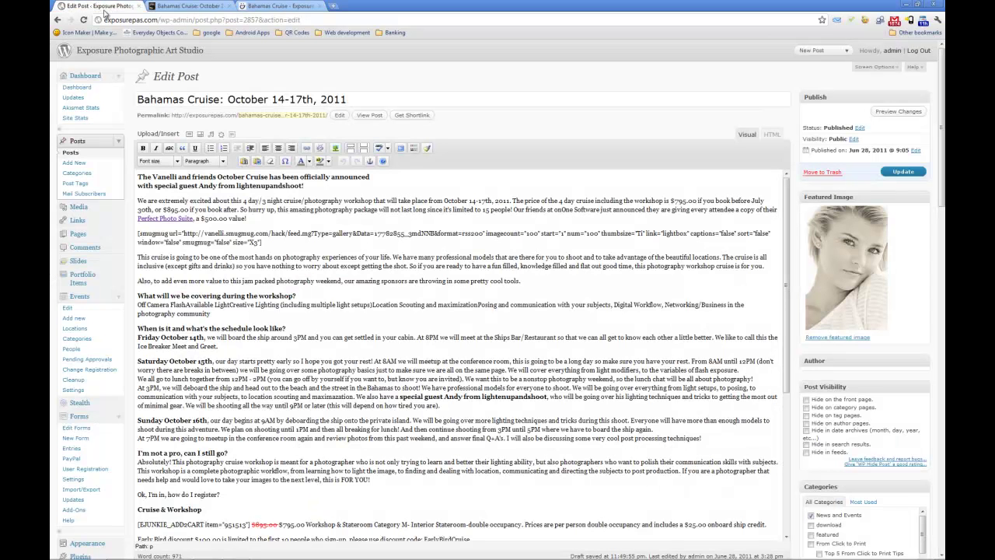
{"action": "scroll", "coordinate": [256, 284], "scroll_direction": "down", "scroll_amount": 2}
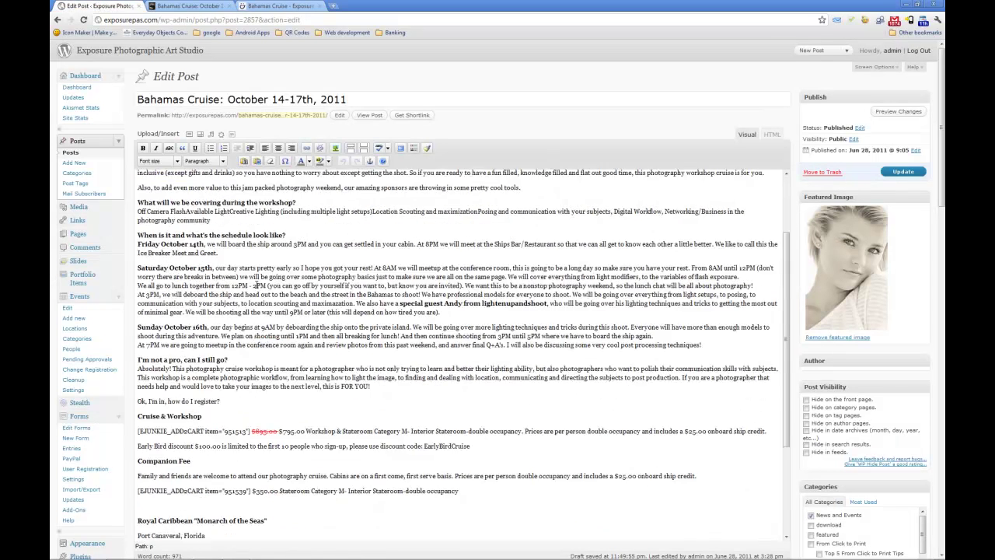
{"action": "scroll", "coordinate": [255, 285], "scroll_direction": "up", "scroll_amount": 2}
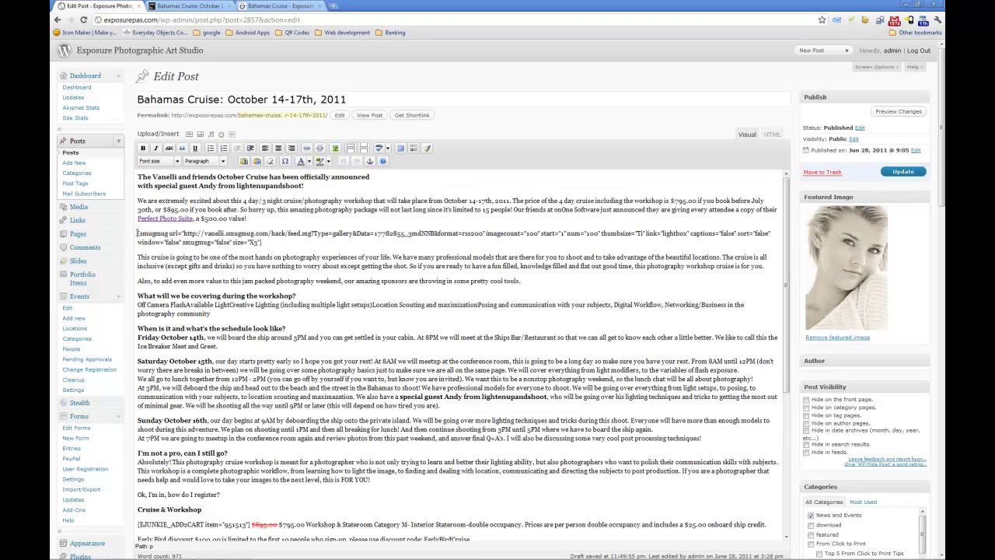
{"action": "left_click_drag", "start_coordinate": [137, 233], "coordinate": [269, 246]}
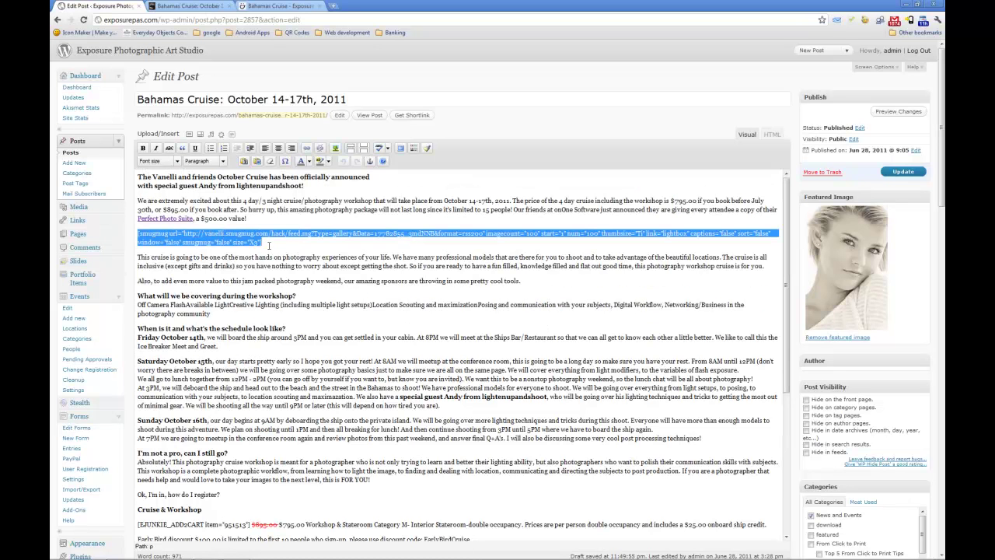
{"action": "left_click", "coordinate": [269, 246]}
Scroll down to the WP-SmugMug settings box, then return to the Bahamas Cruise gallery.
{"action": "scroll", "coordinate": [268, 265], "scroll_direction": "down", "scroll_amount": 10}
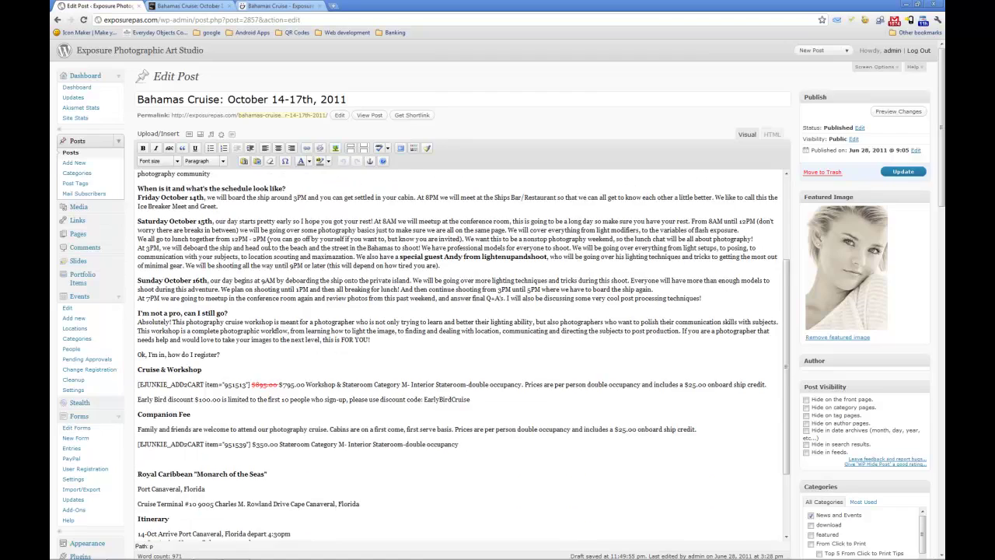
{"action": "scroll", "coordinate": [266, 286], "scroll_direction": "down", "scroll_amount": 2}
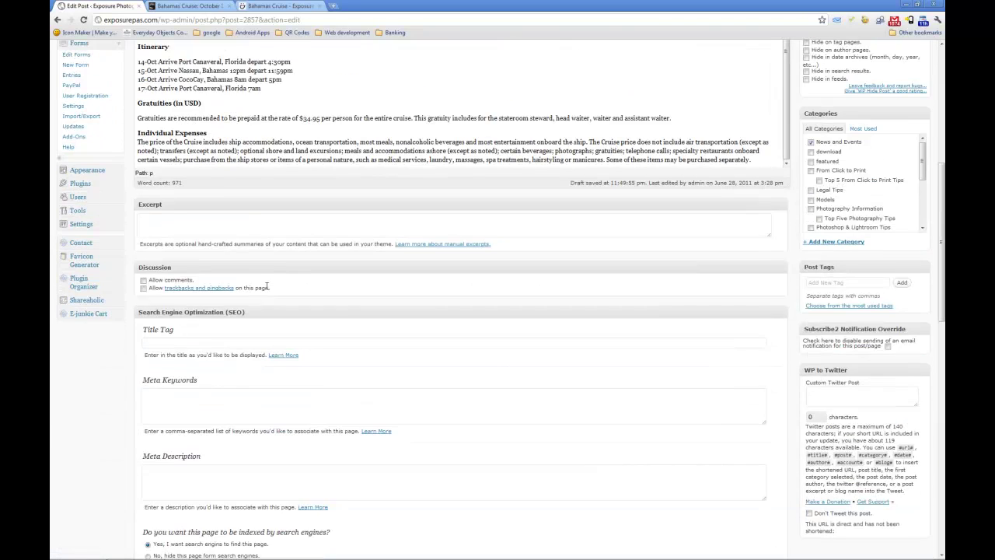
{"action": "scroll", "coordinate": [266, 287], "scroll_direction": "down", "scroll_amount": 6}
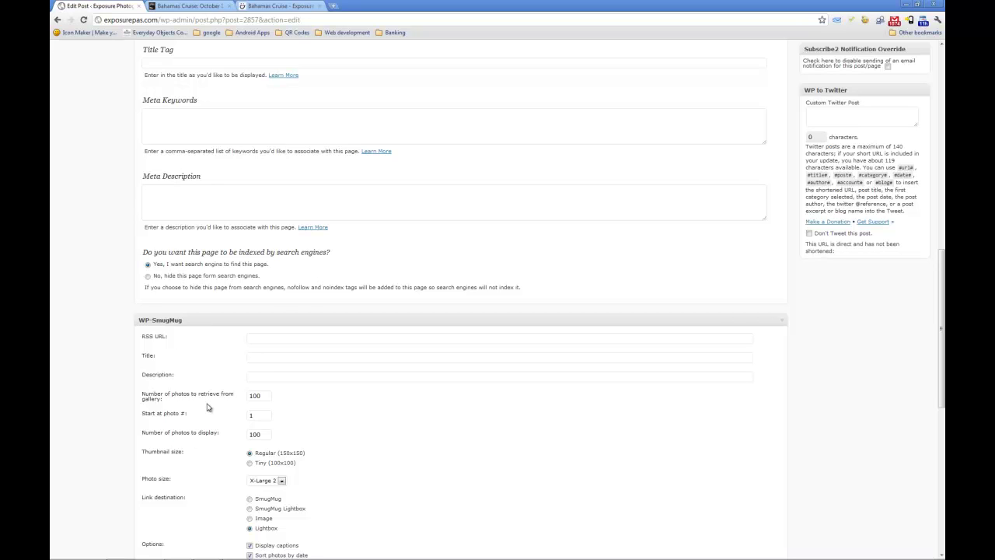
{"action": "left_click", "coordinate": [255, 6]}
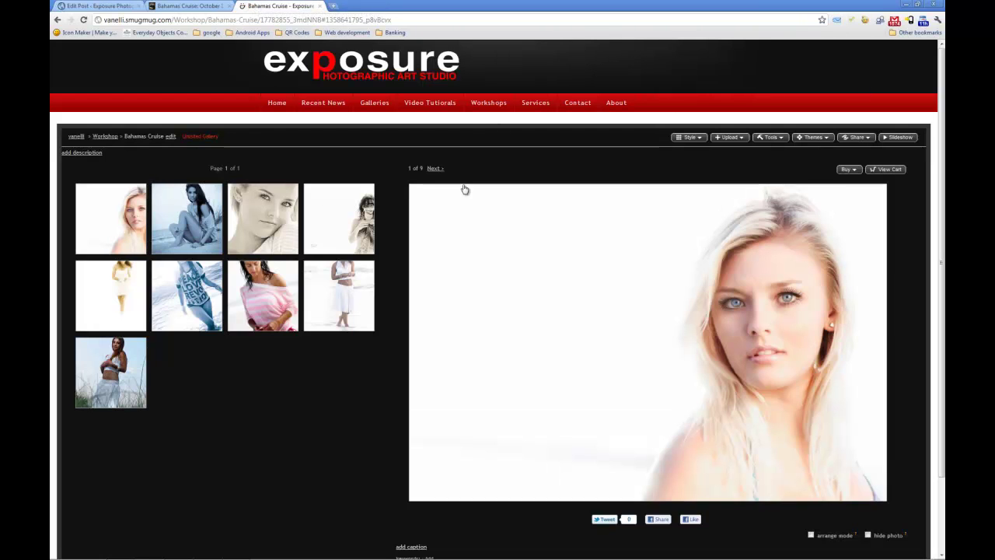
Copy the Bahamas Cruise gallery's RSS feed URL from Share > Get a Link > Feed Links.
{"action": "mouse_move", "coordinate": [583, 305]}
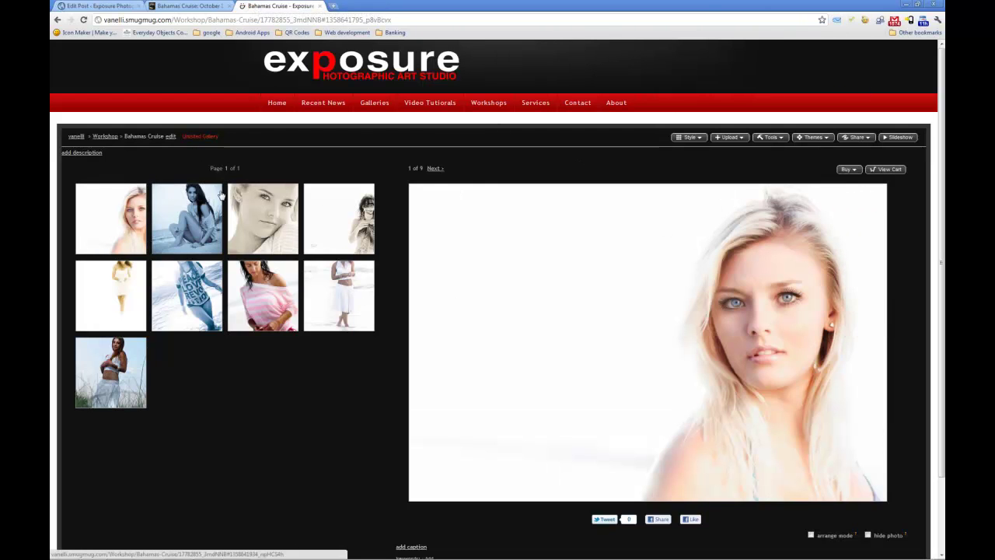
{"action": "mouse_move", "coordinate": [859, 191]}
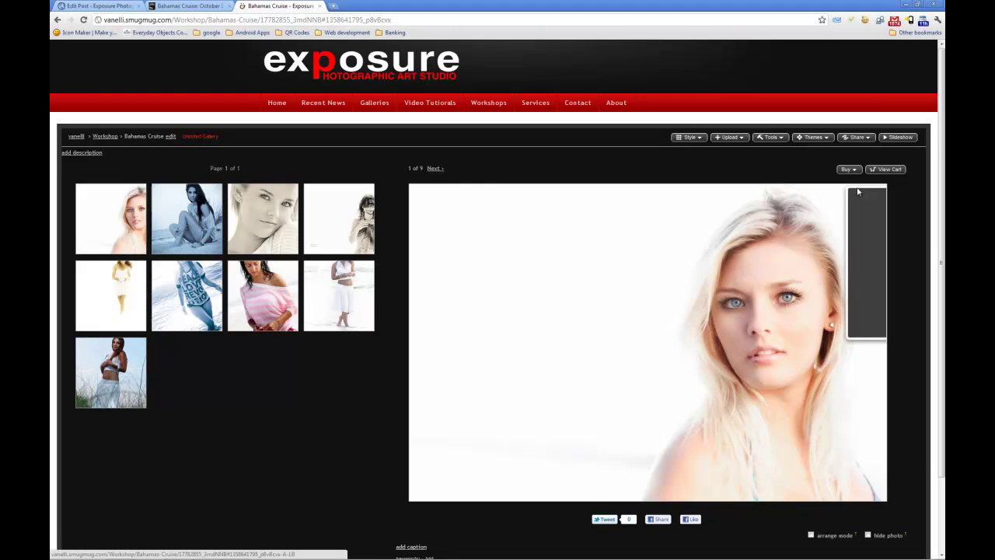
{"action": "left_click", "coordinate": [871, 141]}
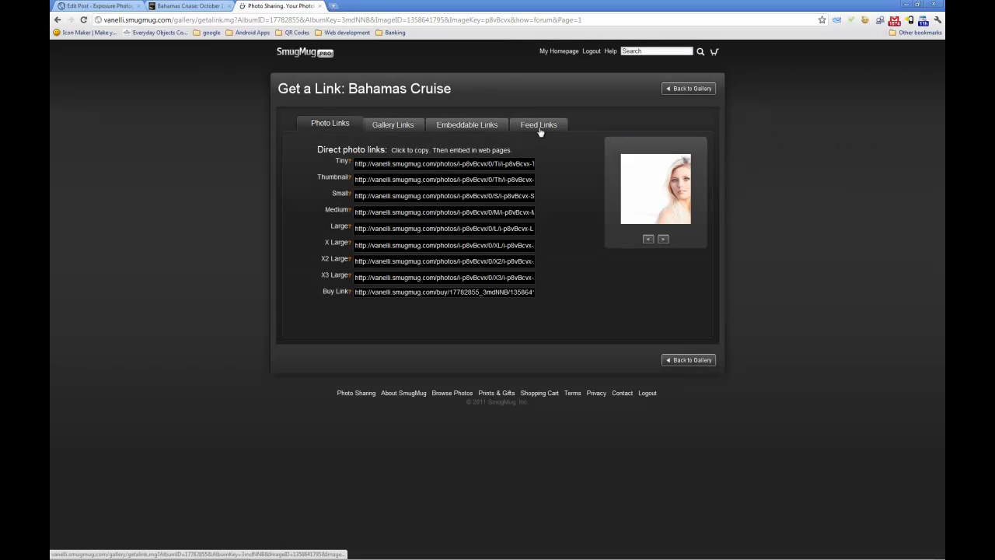
{"action": "left_click", "coordinate": [540, 128]}
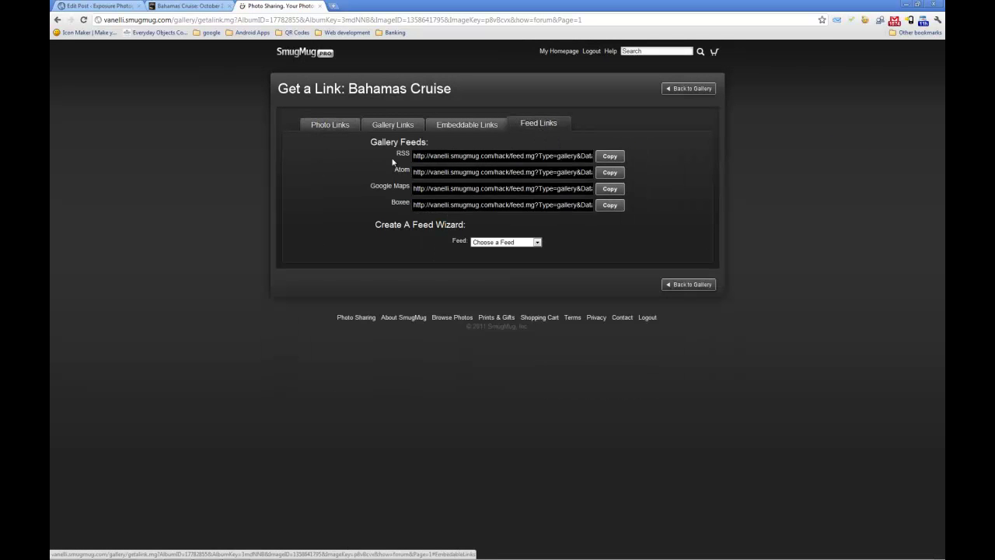
{"action": "left_click", "coordinate": [604, 159]}
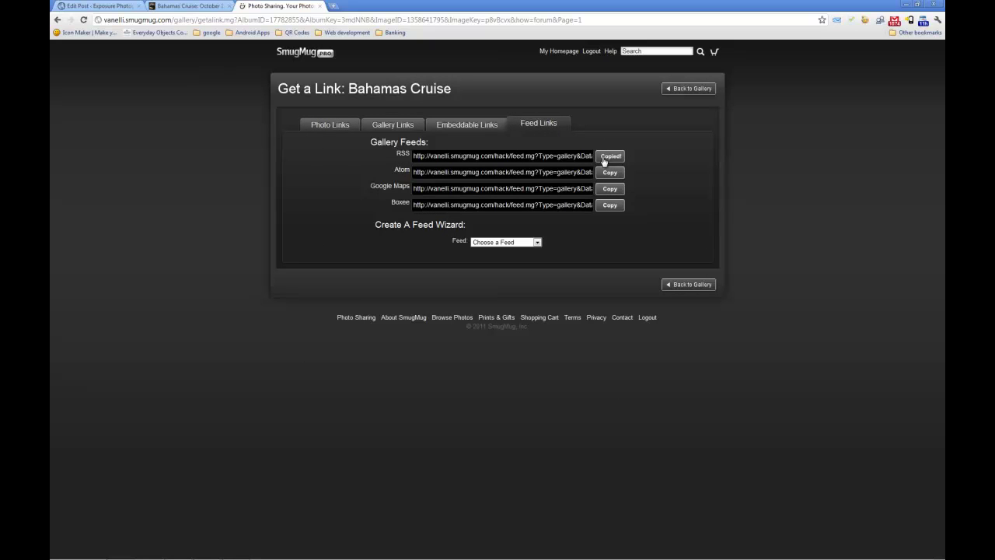
Go back through the Workshop galleries to the full list of gallery categories.
{"action": "left_click", "coordinate": [57, 21]}
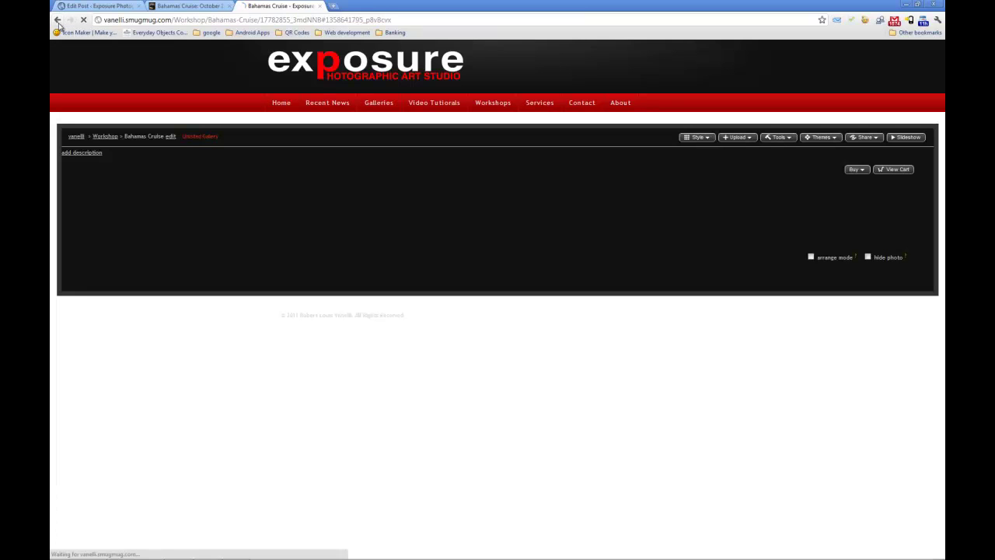
{"action": "left_click", "coordinate": [57, 21]}
{"action": "left_click", "coordinate": [58, 21]}
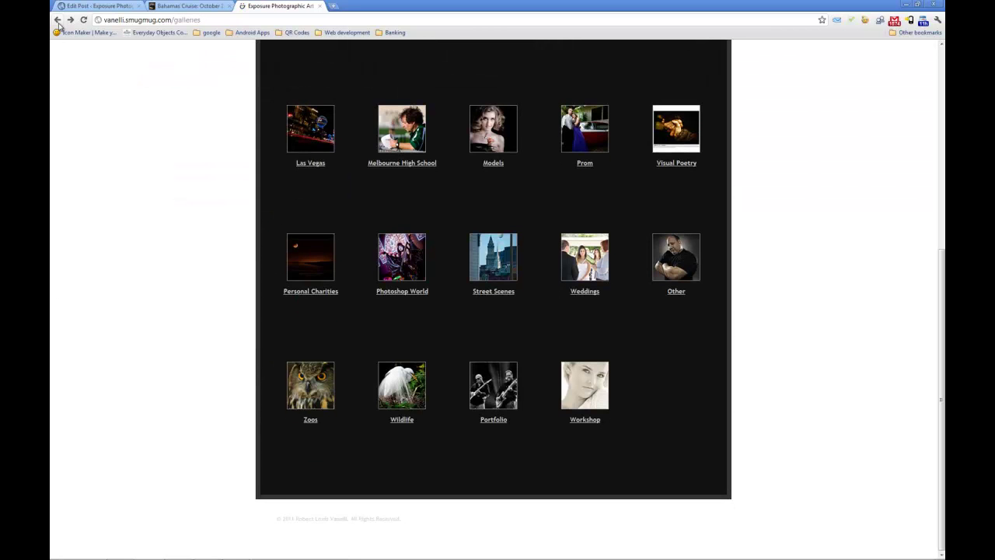
Paste the copied gallery feed into the WP-SmugMug RSS URL field.
{"action": "left_click", "coordinate": [98, 8]}
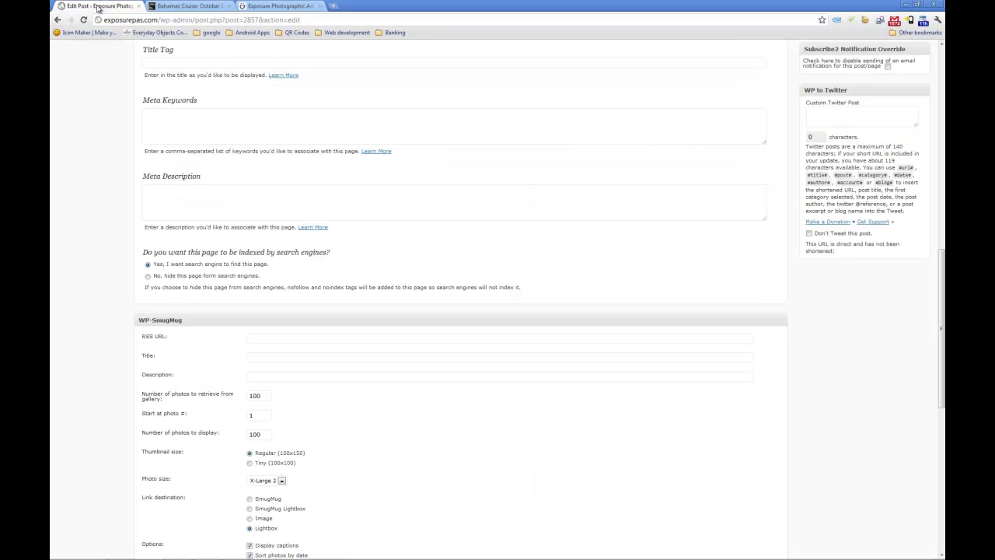
{"action": "left_click", "coordinate": [260, 338]}
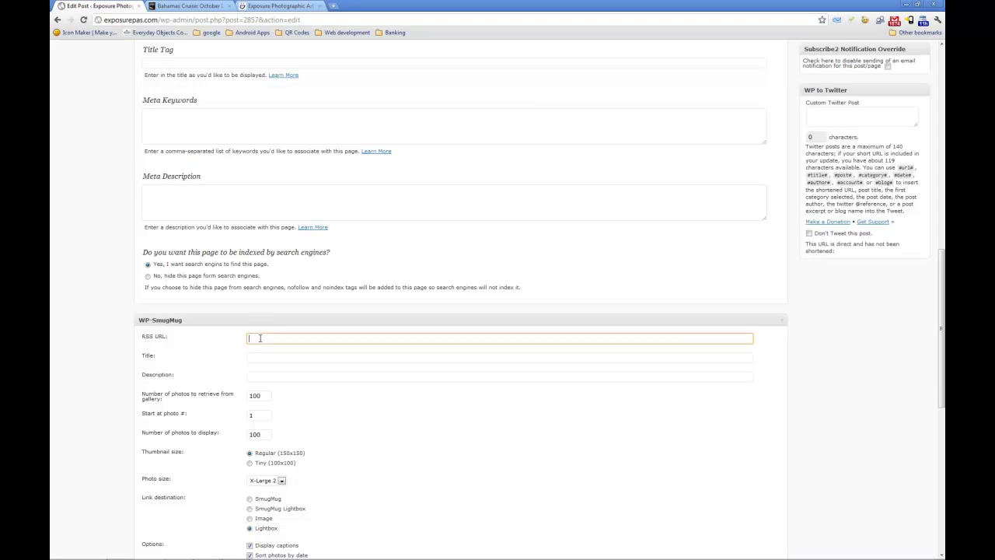
{"action": "right_click", "coordinate": [260, 339]}
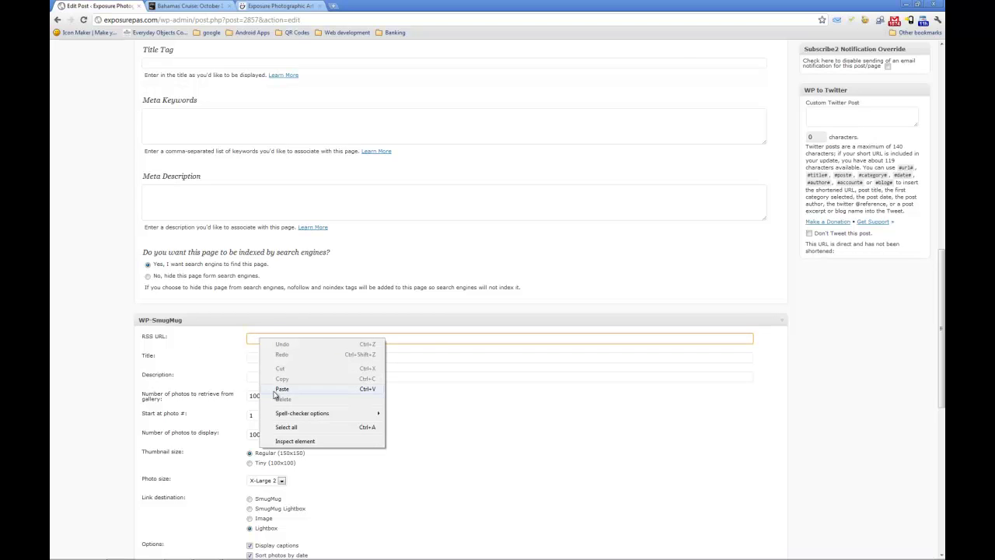
{"action": "left_click", "coordinate": [281, 389]}
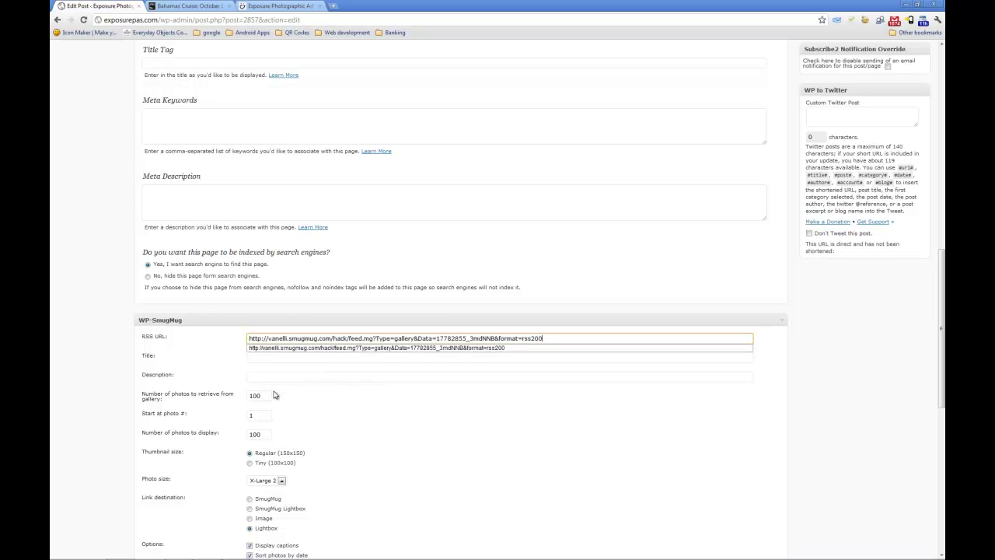
{"action": "left_click", "coordinate": [229, 347]}
Choose Tiny (100x100) thumbnails and turn off Display captions and Sort photos by date.
{"action": "scroll", "coordinate": [229, 348], "scroll_direction": "down", "scroll_amount": 2}
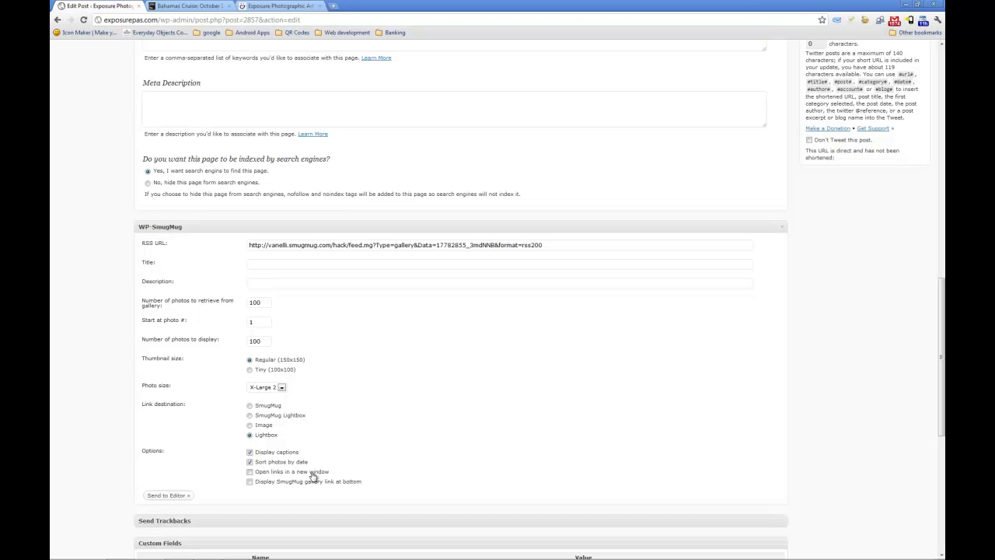
{"action": "left_click", "coordinate": [250, 370]}
{"action": "scroll", "coordinate": [262, 441], "scroll_direction": "down", "scroll_amount": 1}
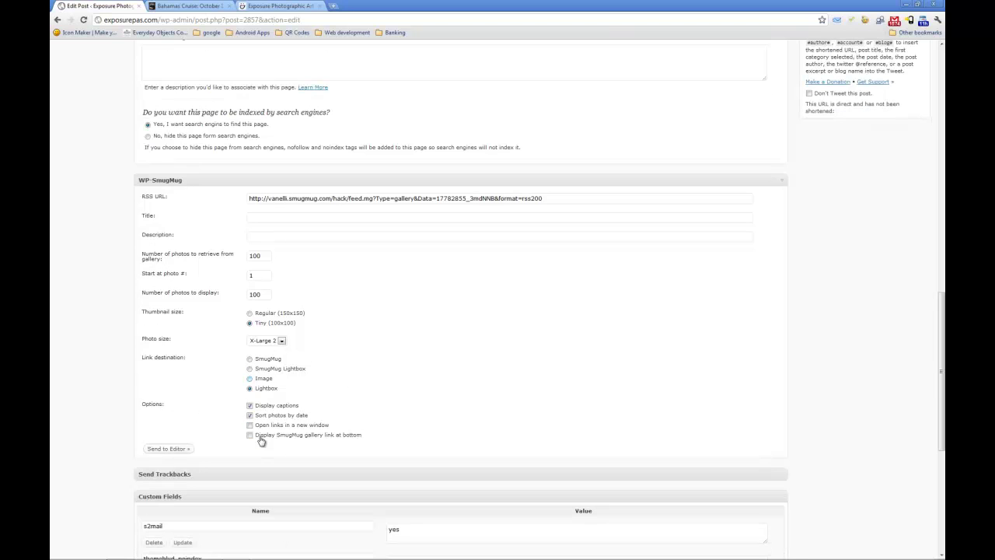
{"action": "left_click", "coordinate": [250, 405]}
{"action": "left_click", "coordinate": [250, 415]}
Send the gallery shortcode to the editor and check the new [smugmug] shortcode in the post.
{"action": "left_click", "coordinate": [168, 449]}
{"action": "scroll", "coordinate": [95, 326], "scroll_direction": "up", "scroll_amount": 15}
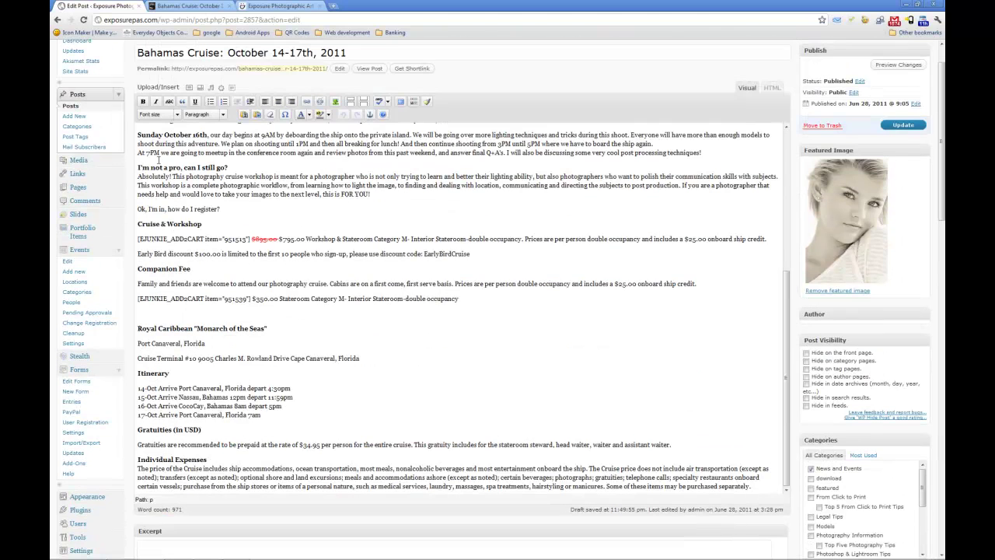
{"action": "scroll", "coordinate": [146, 218], "scroll_direction": "up", "scroll_amount": 5}
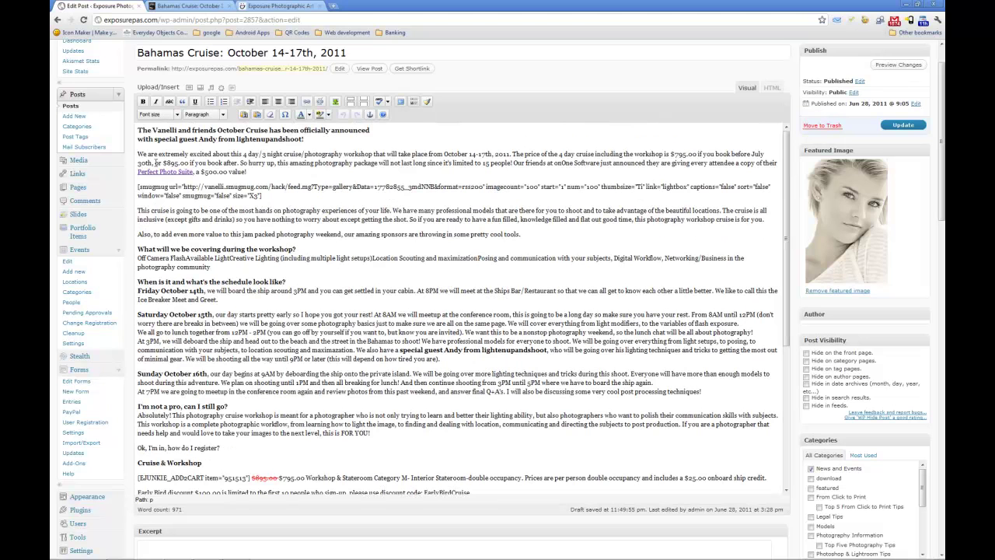
{"action": "left_click_drag", "start_coordinate": [138, 187], "coordinate": [265, 194]}
{"action": "left_click", "coordinate": [292, 201]}
View the live Bahamas Cruise post showing the gallery as a 3x3 thumbnail grid.
{"action": "left_click", "coordinate": [189, 6]}
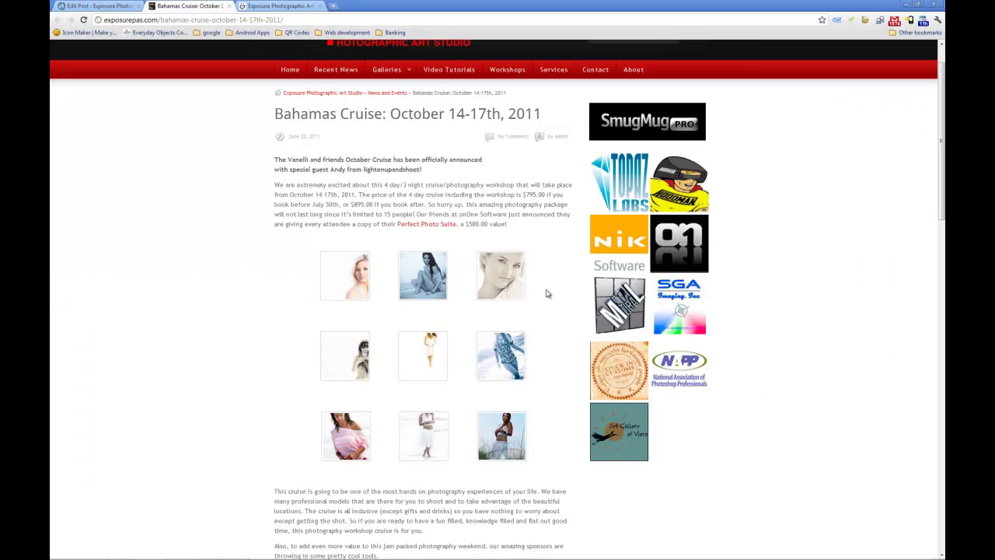
{"action": "scroll", "coordinate": [238, 358], "scroll_direction": "down", "scroll_amount": 1}
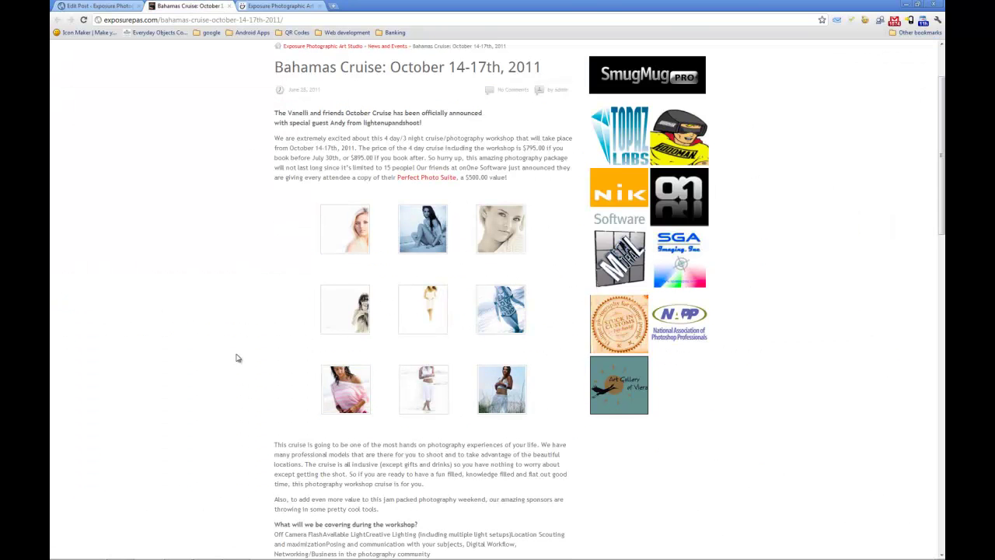
{"action": "scroll", "coordinate": [238, 358], "scroll_direction": "up", "scroll_amount": 2}
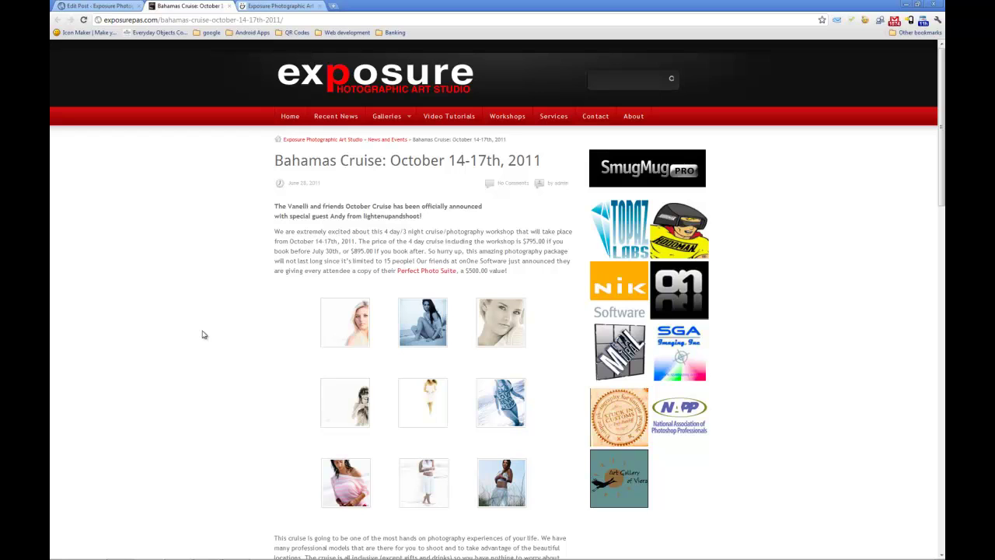
Open Bahamas Cruise's settings, confirm Security & Privacy is Unlisted, and go back to the gallery.
{"action": "left_click", "coordinate": [261, 7]}
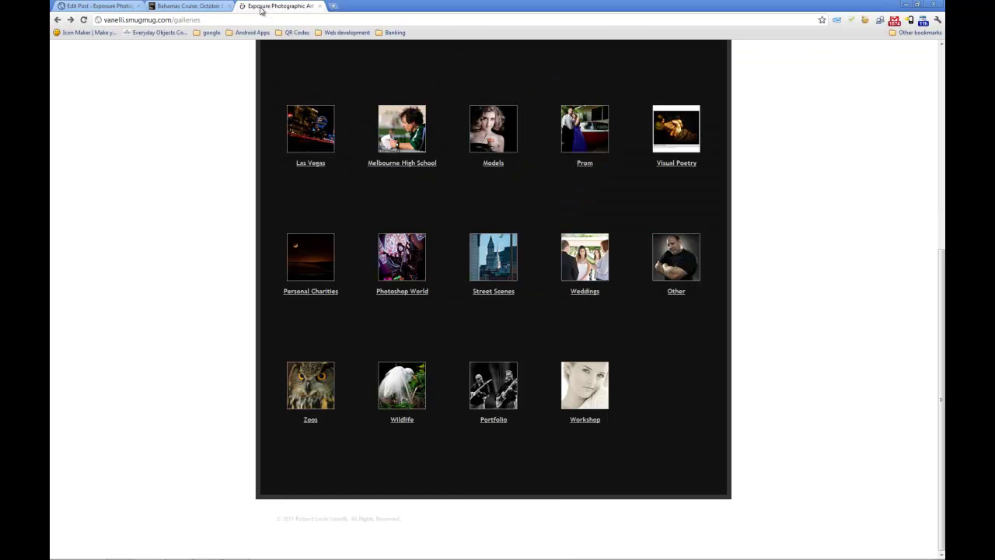
{"action": "left_click", "coordinate": [607, 400]}
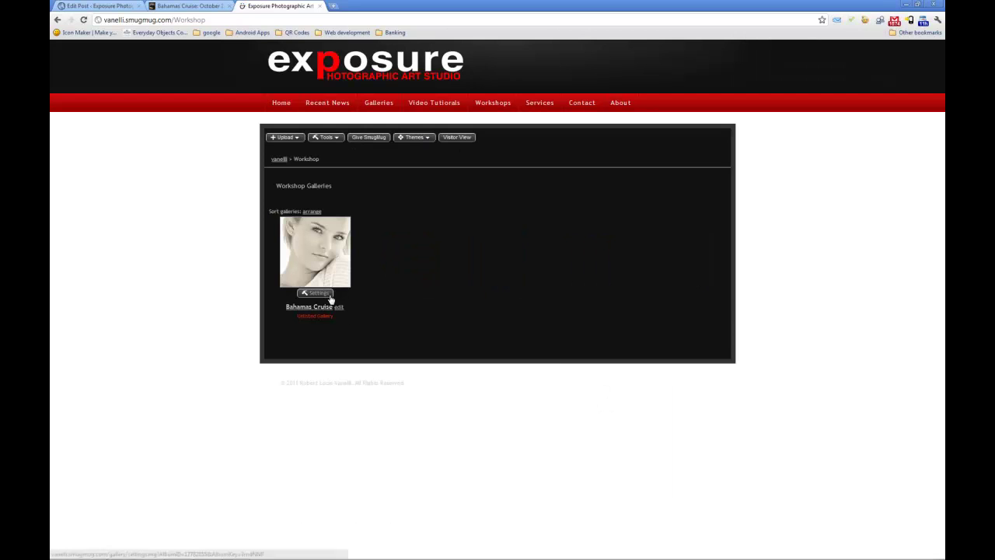
{"action": "left_click", "coordinate": [329, 296]}
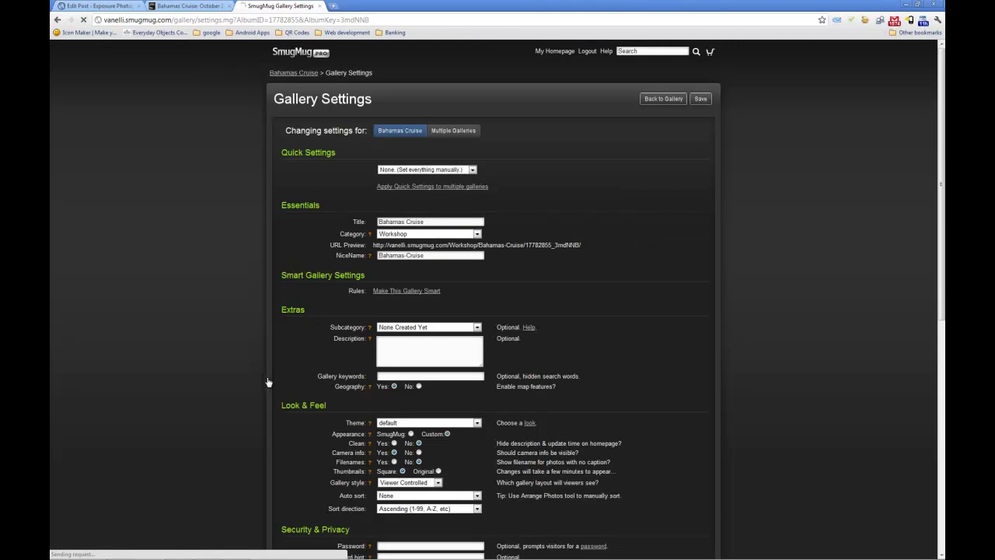
{"action": "scroll", "coordinate": [267, 380], "scroll_direction": "down", "scroll_amount": 1}
{"action": "scroll", "coordinate": [235, 379], "scroll_direction": "down", "scroll_amount": 3}
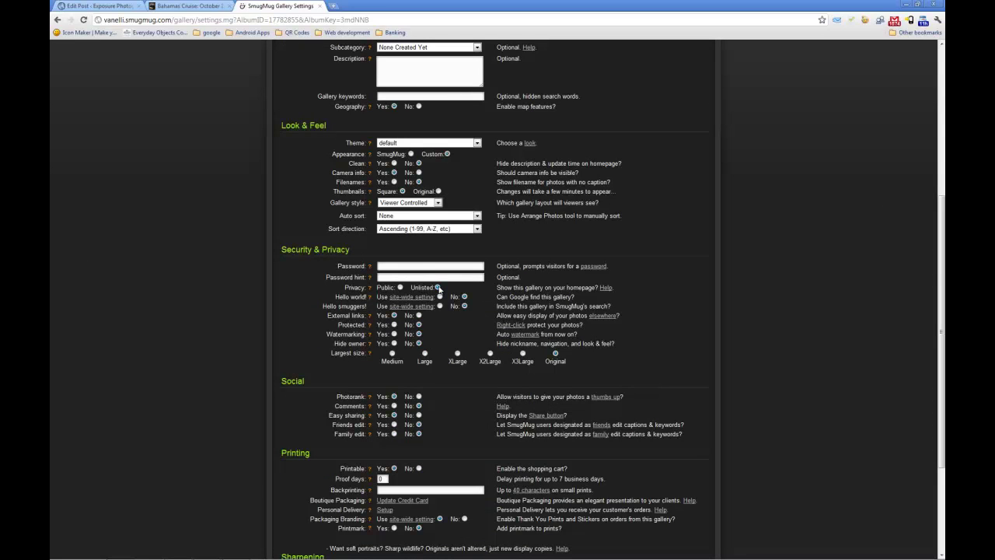
{"action": "scroll", "coordinate": [439, 287], "scroll_direction": "down", "scroll_amount": 2}
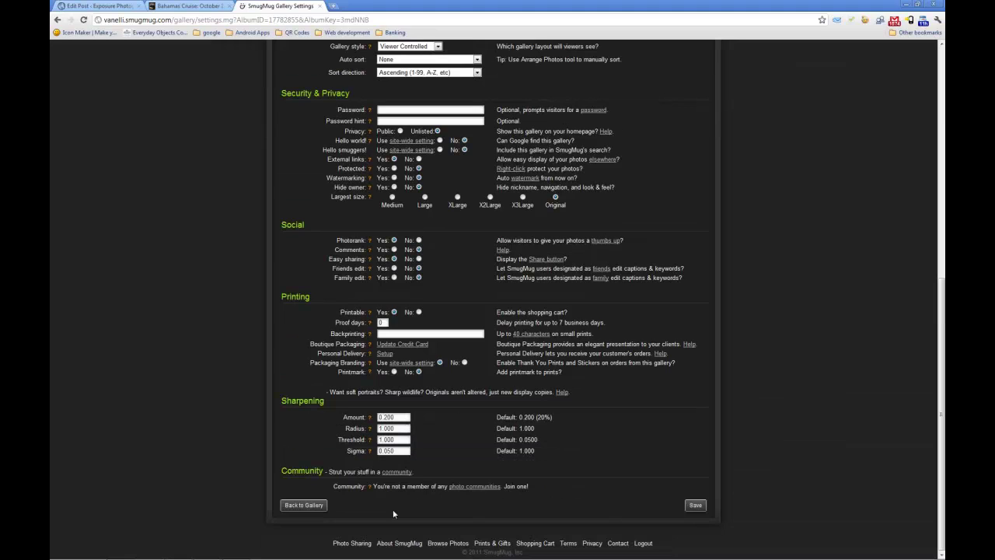
{"action": "left_click", "coordinate": [305, 505]}
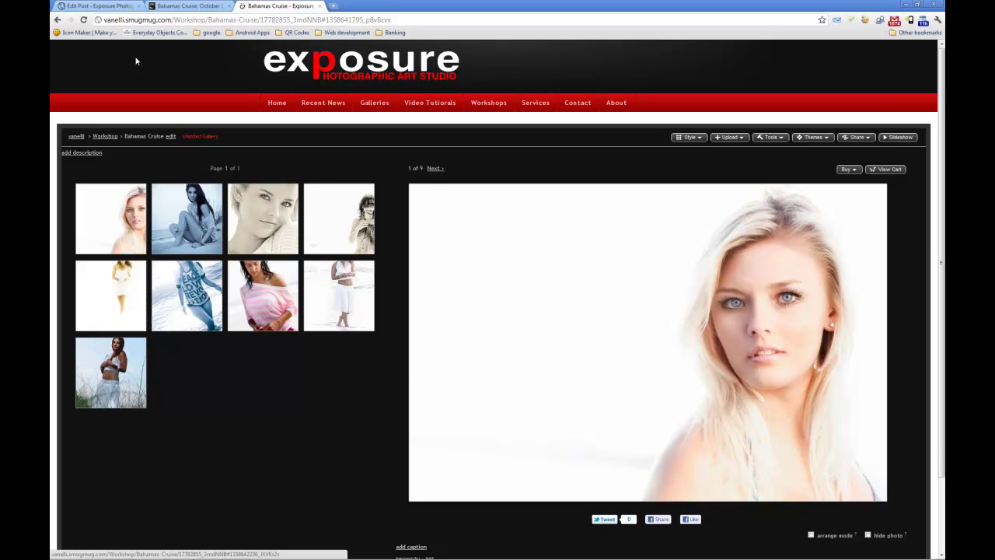
{"action": "left_click", "coordinate": [186, 6]}
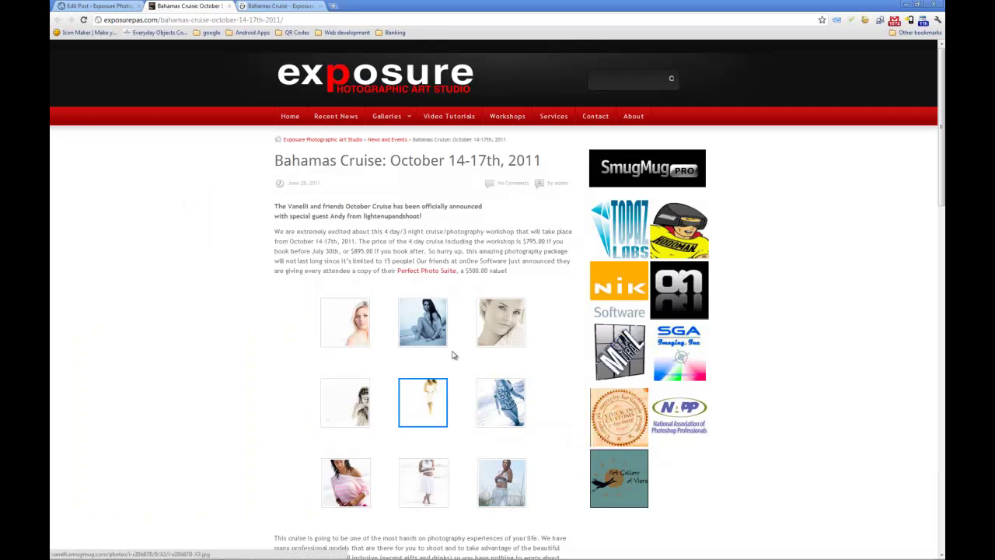
{"action": "left_click", "coordinate": [274, 7]}
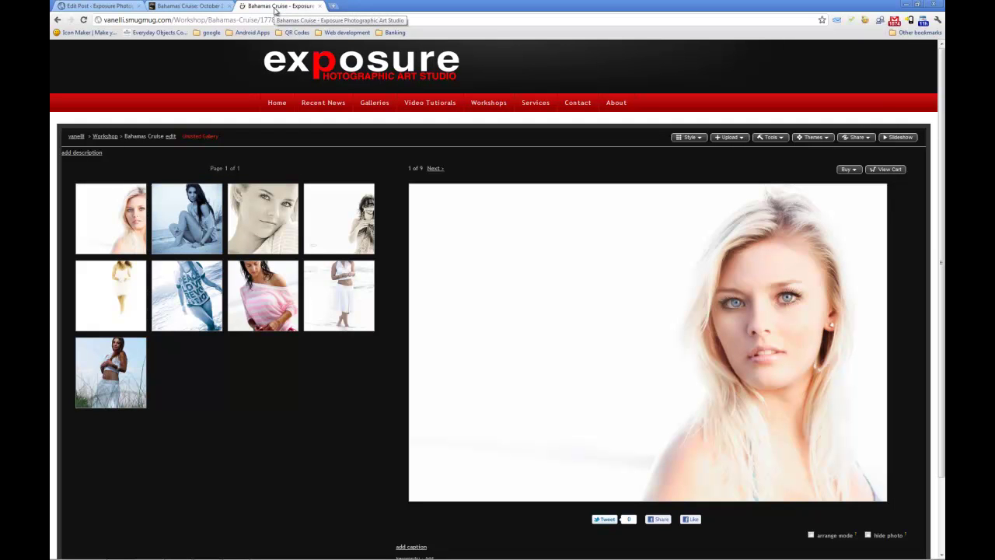
{"action": "left_click", "coordinate": [101, 137]}
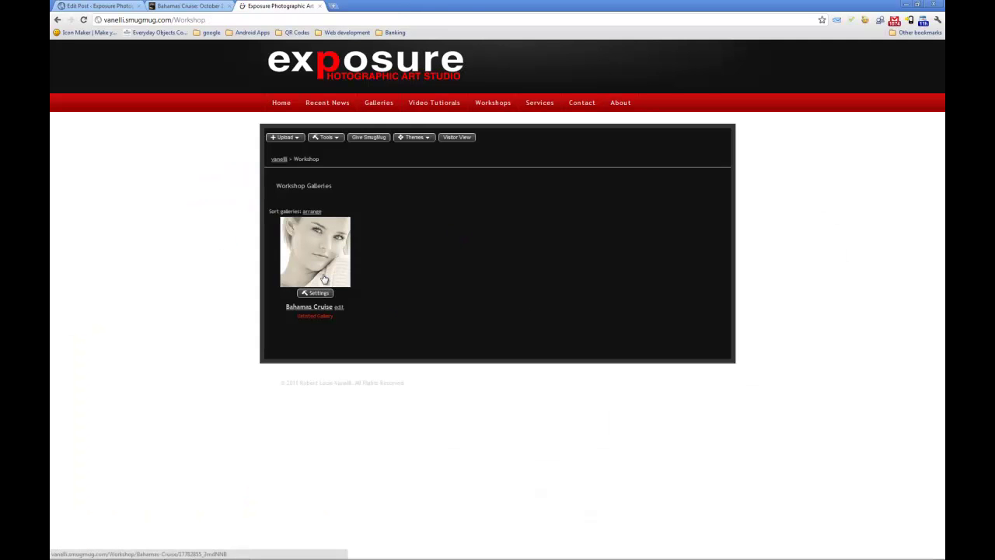
{"action": "left_click", "coordinate": [281, 160]}
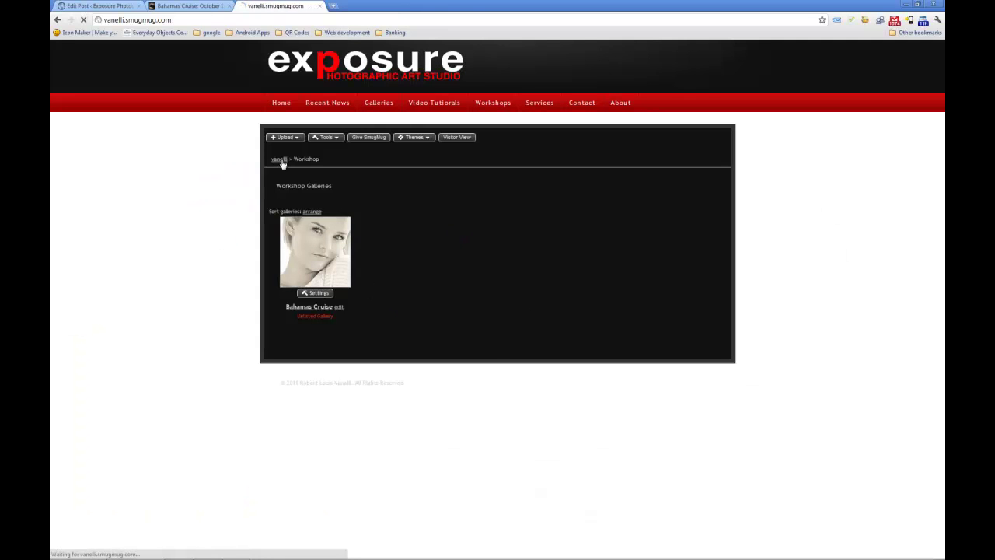
{"action": "scroll", "coordinate": [260, 257], "scroll_direction": "down", "scroll_amount": 2}
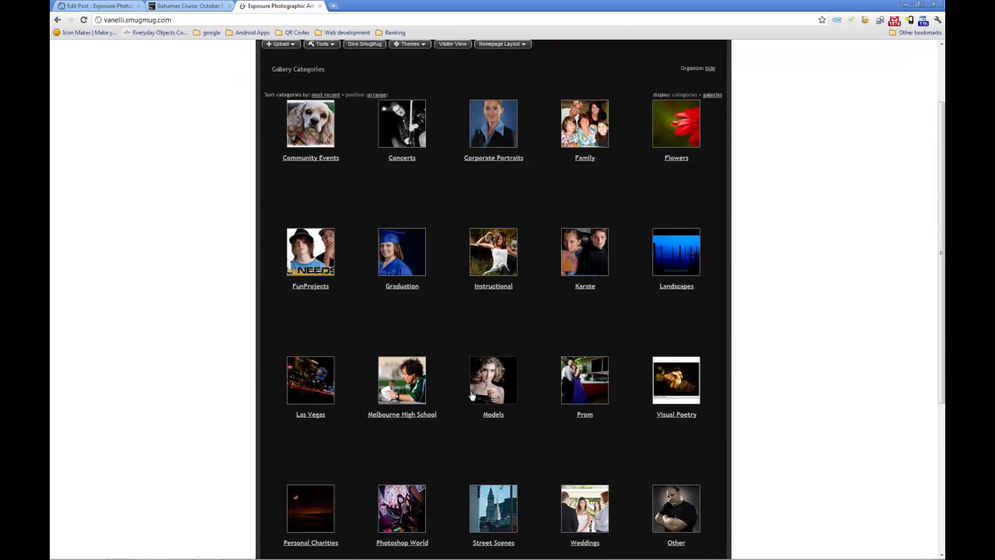
{"action": "left_click", "coordinate": [499, 415]}
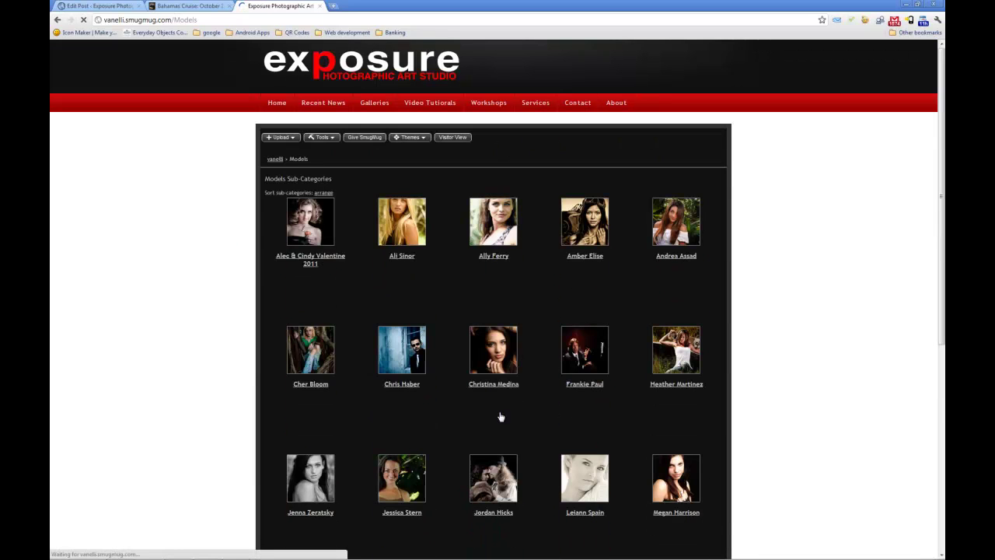
{"action": "left_click", "coordinate": [409, 228]}
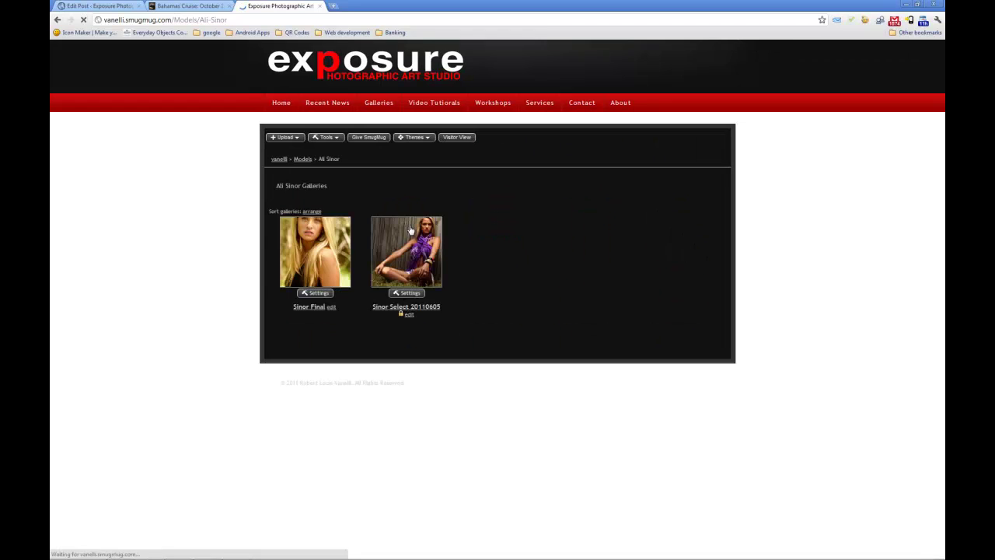
{"action": "left_click", "coordinate": [301, 267]}
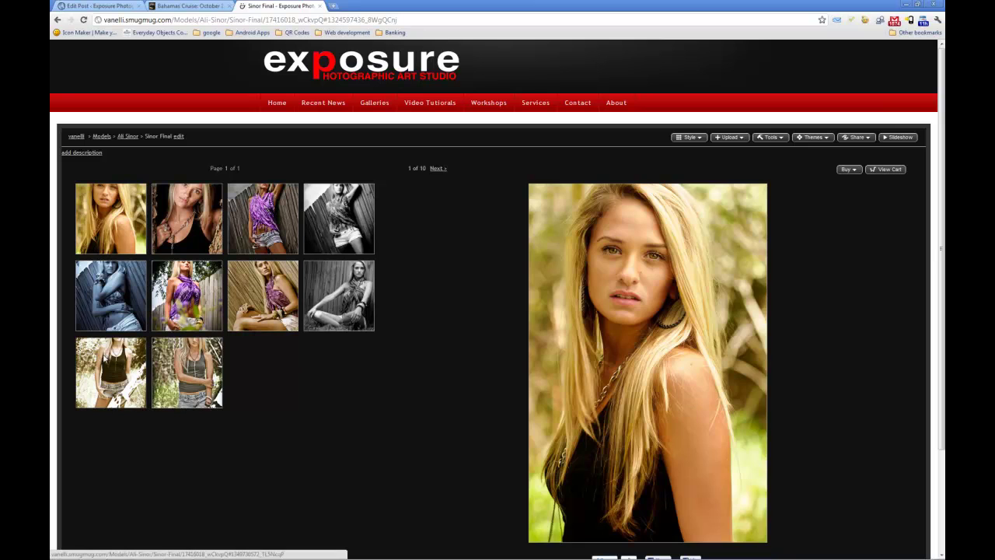
Preview the black-top photo, then choose Tools > More > Collect Photos.
{"action": "left_click", "coordinate": [105, 358]}
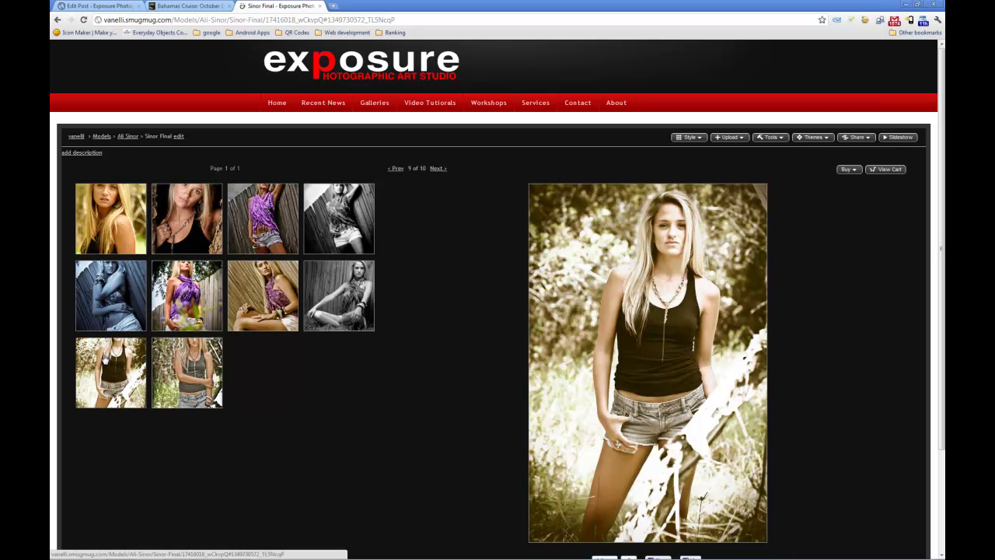
{"action": "mouse_move", "coordinate": [524, 355]}
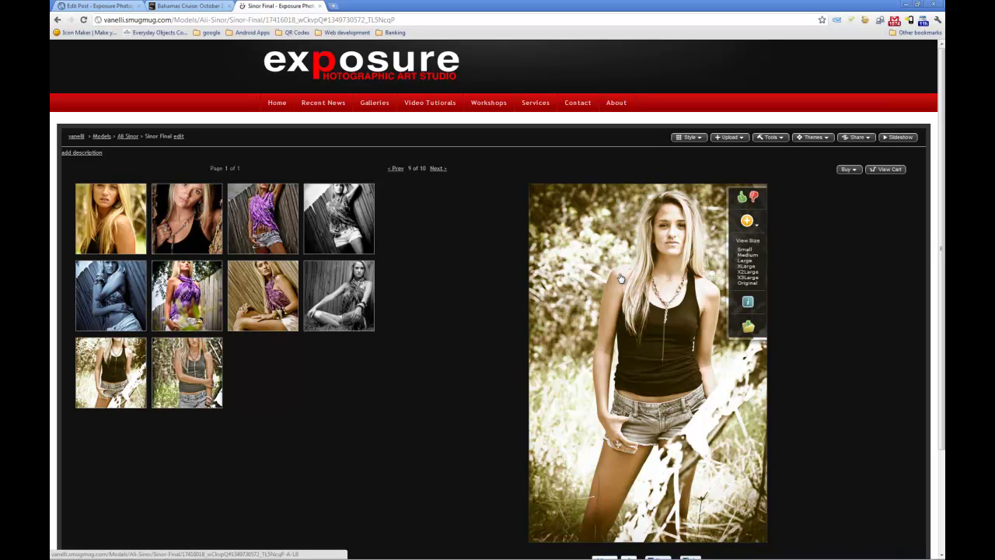
{"action": "left_click", "coordinate": [866, 142]}
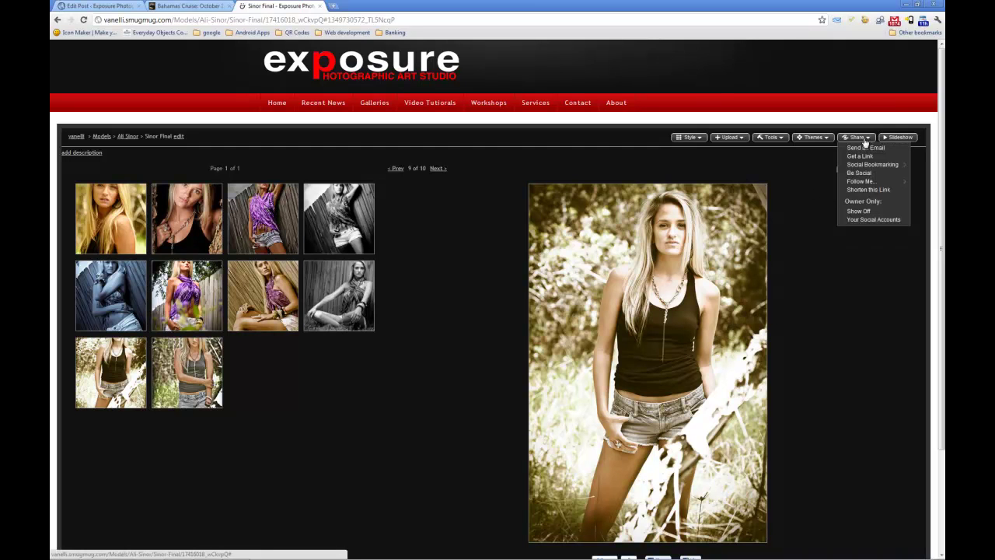
{"action": "left_click", "coordinate": [781, 140]}
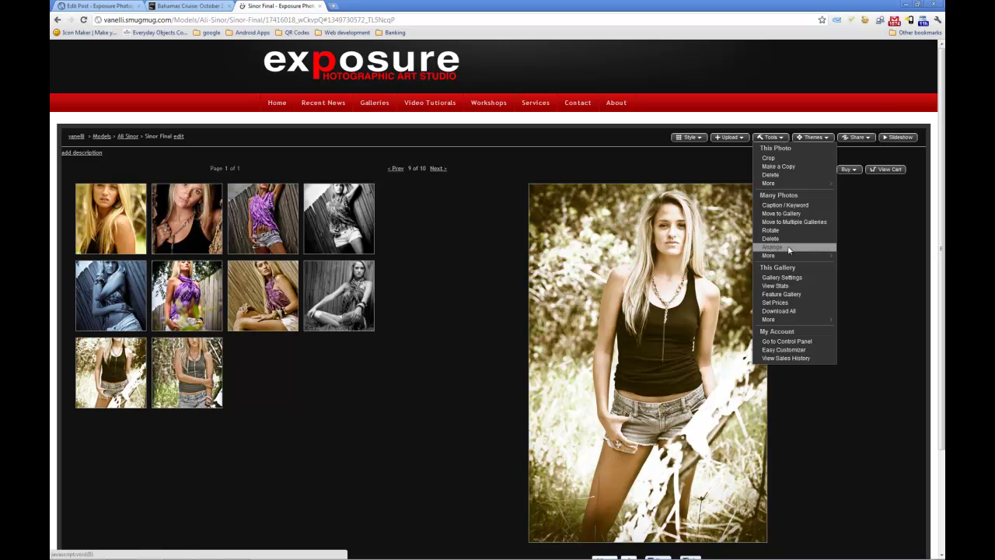
{"action": "mouse_move", "coordinate": [790, 257]}
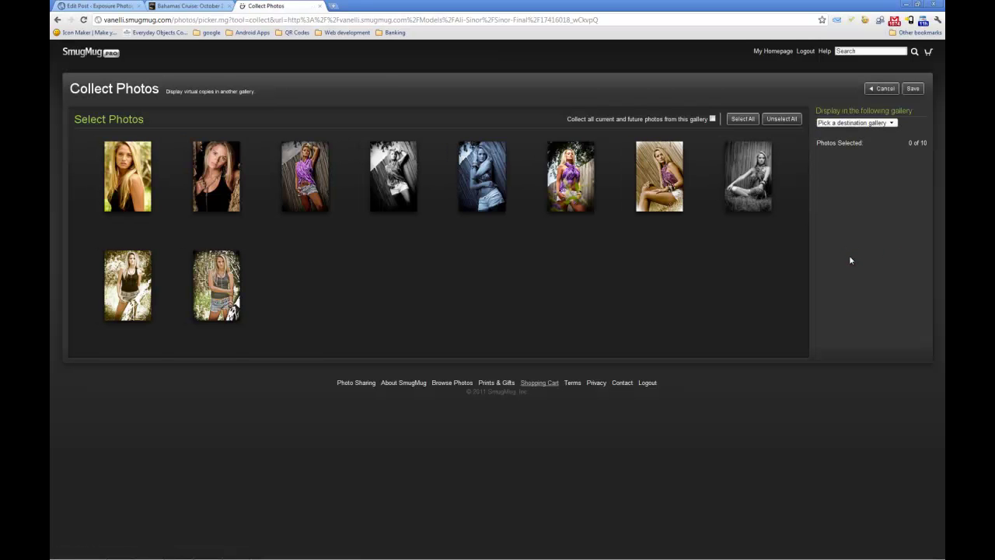
Collect the ninth photo, the girl in the black top, into Workshop > Bahamas Cruise and save.
{"action": "left_click", "coordinate": [133, 288]}
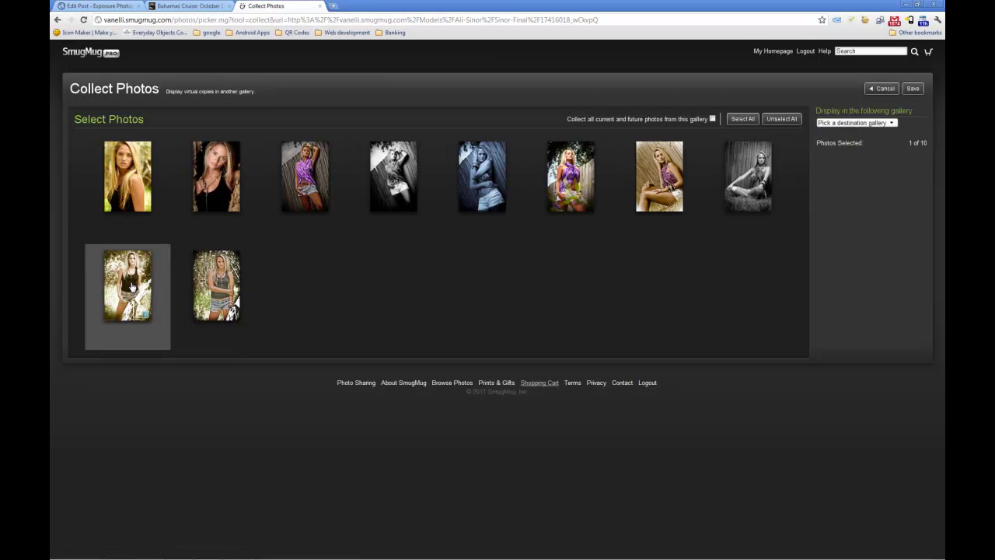
{"action": "left_click", "coordinate": [893, 125]}
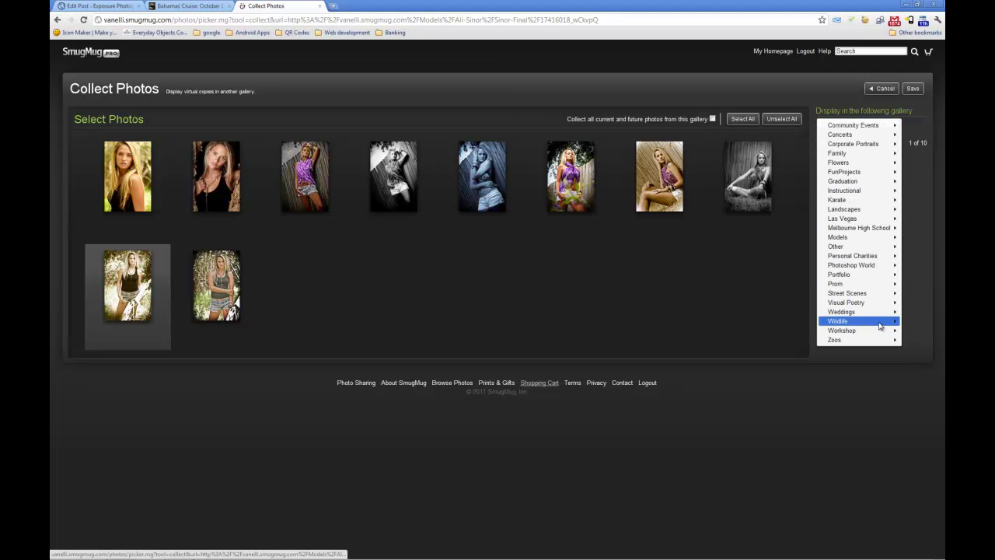
{"action": "mouse_move", "coordinate": [874, 333]}
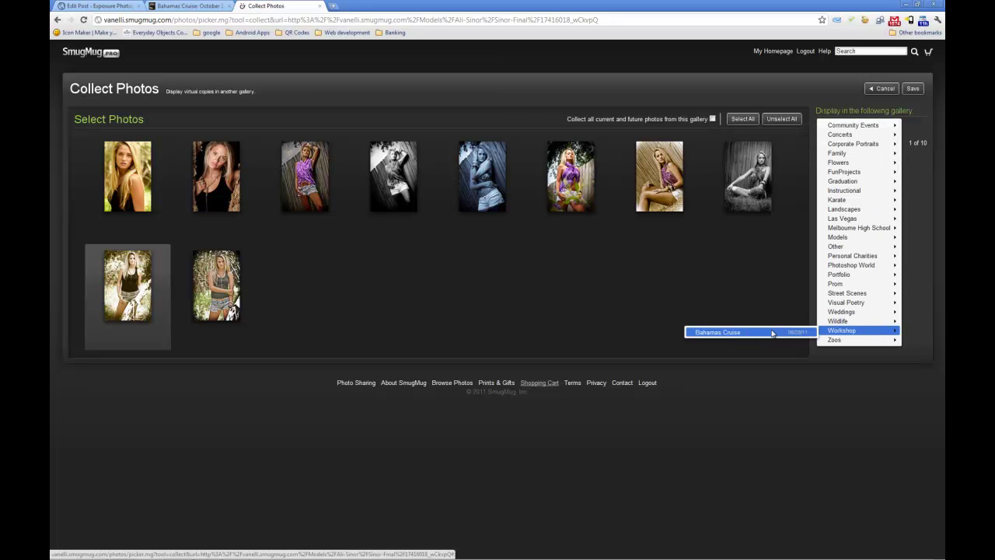
{"action": "left_click", "coordinate": [740, 333]}
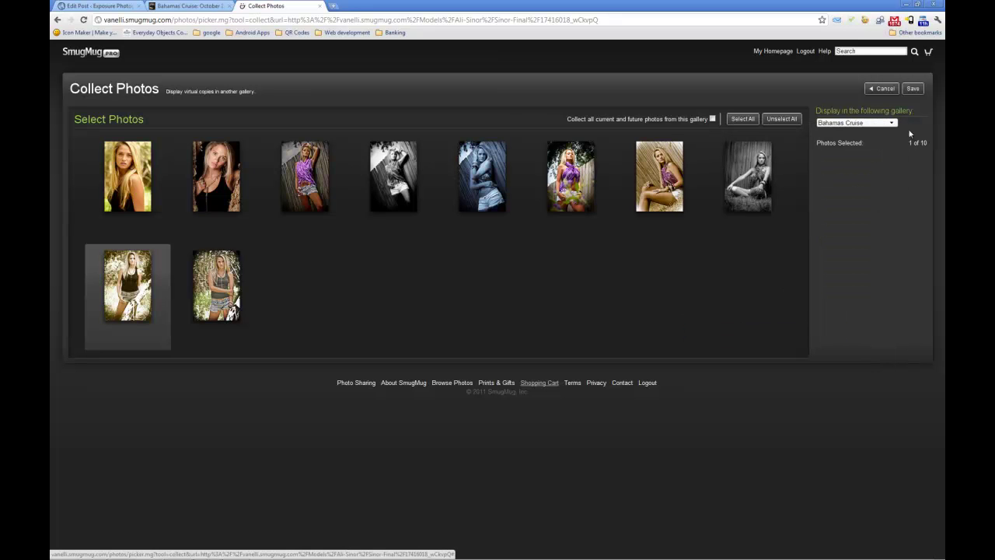
{"action": "left_click", "coordinate": [913, 89]}
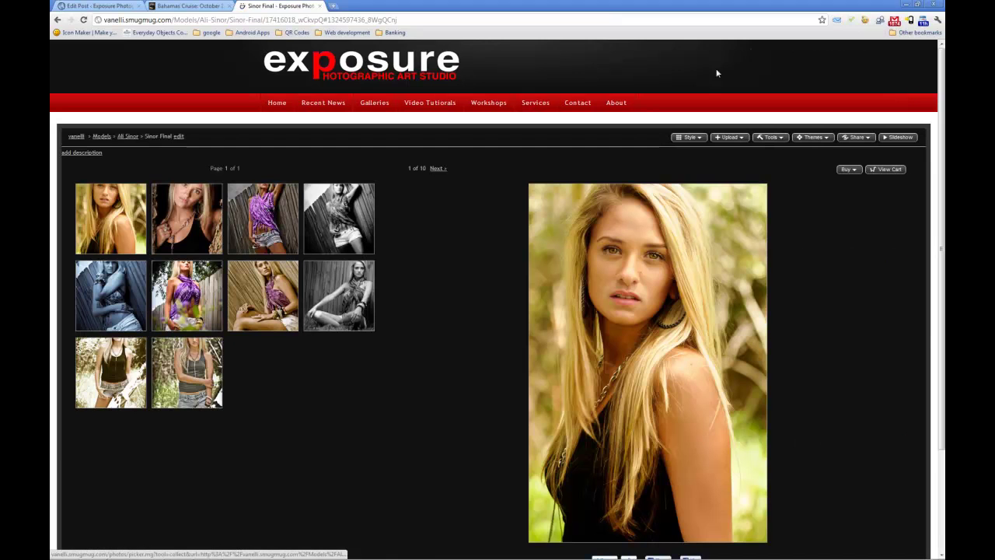
Open the Workshop > Bahamas Cruise gallery and view the collected photo, 10 of 10.
{"action": "left_click", "coordinate": [77, 137]}
{"action": "scroll", "coordinate": [354, 356], "scroll_direction": "down", "scroll_amount": 4}
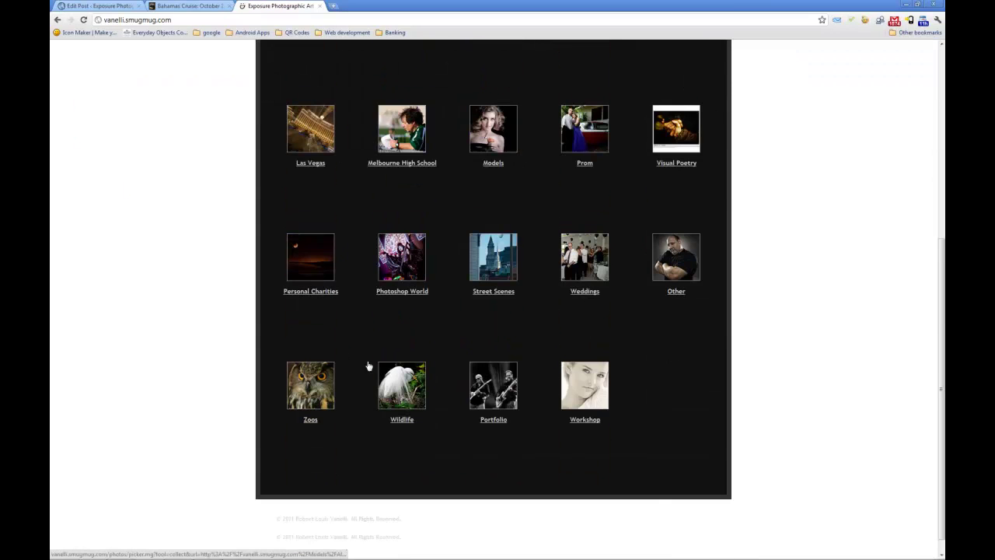
{"action": "left_click", "coordinate": [584, 383]}
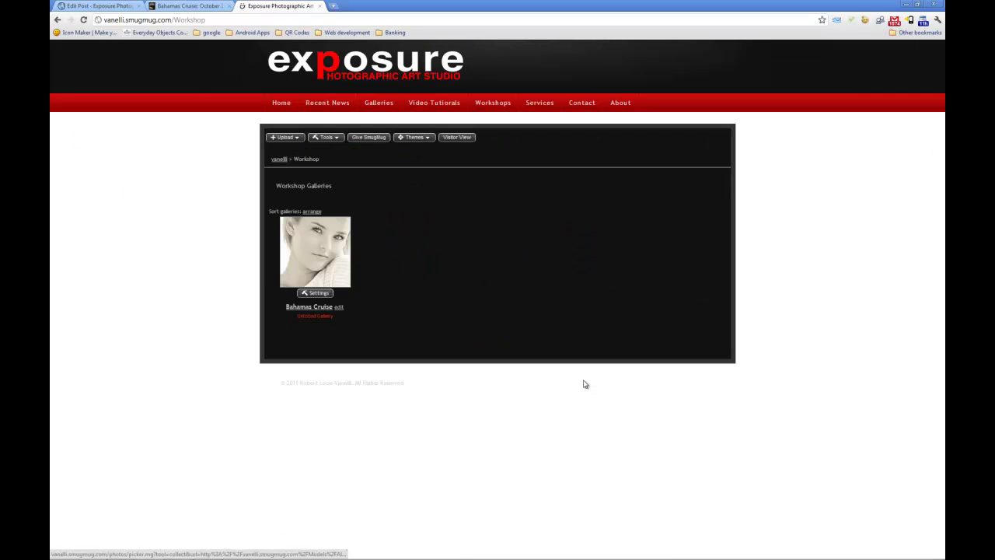
{"action": "left_click", "coordinate": [310, 246]}
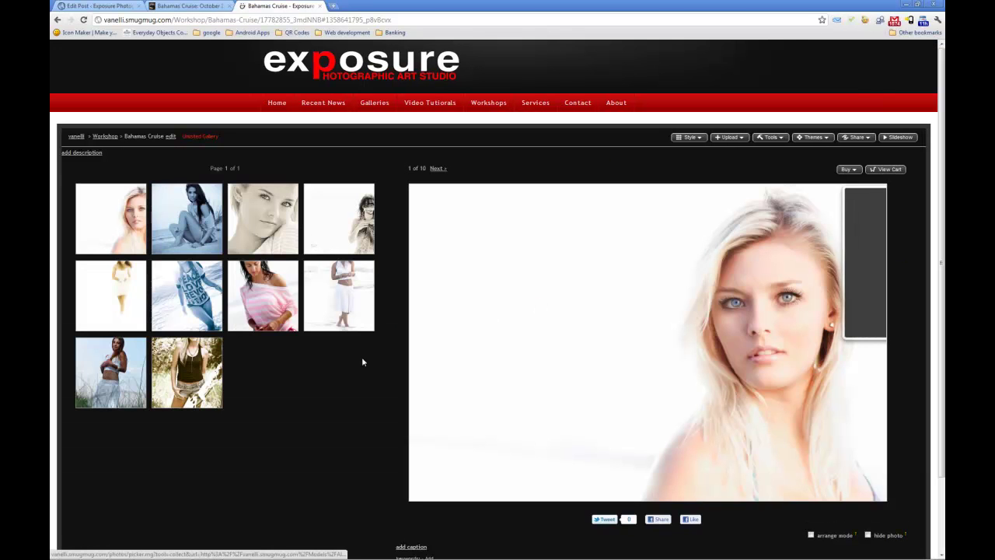
{"action": "left_click", "coordinate": [177, 384]}
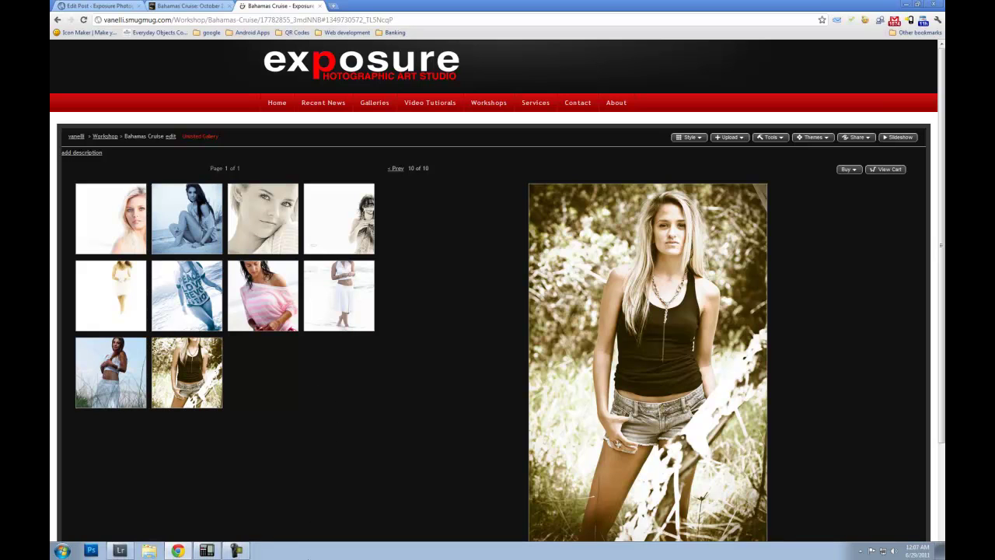
Minimize Lightroom and return to the live Bahamas Cruise blog post in Chrome.
{"action": "left_click", "coordinate": [121, 552]}
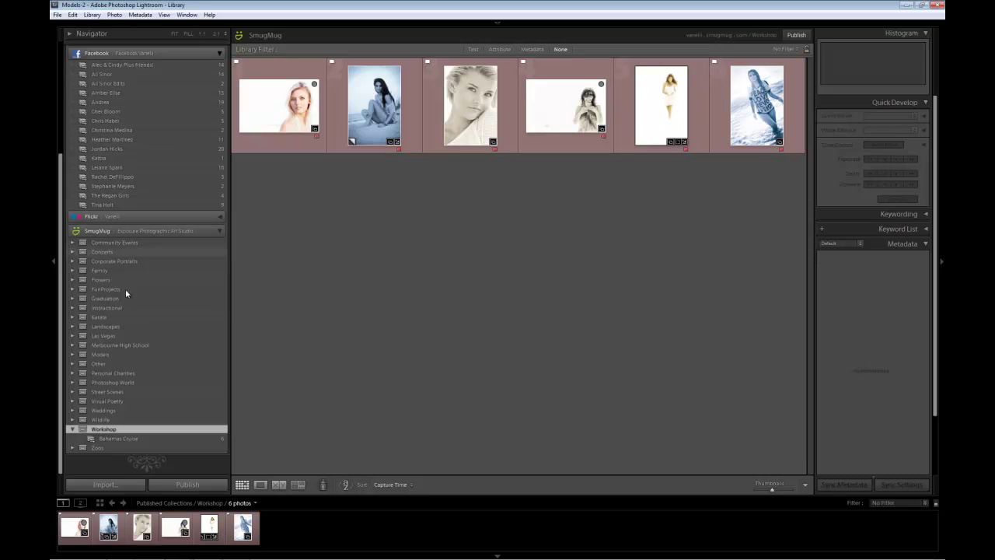
{"action": "left_click", "coordinate": [906, 5]}
{"action": "left_click", "coordinate": [191, 6]}
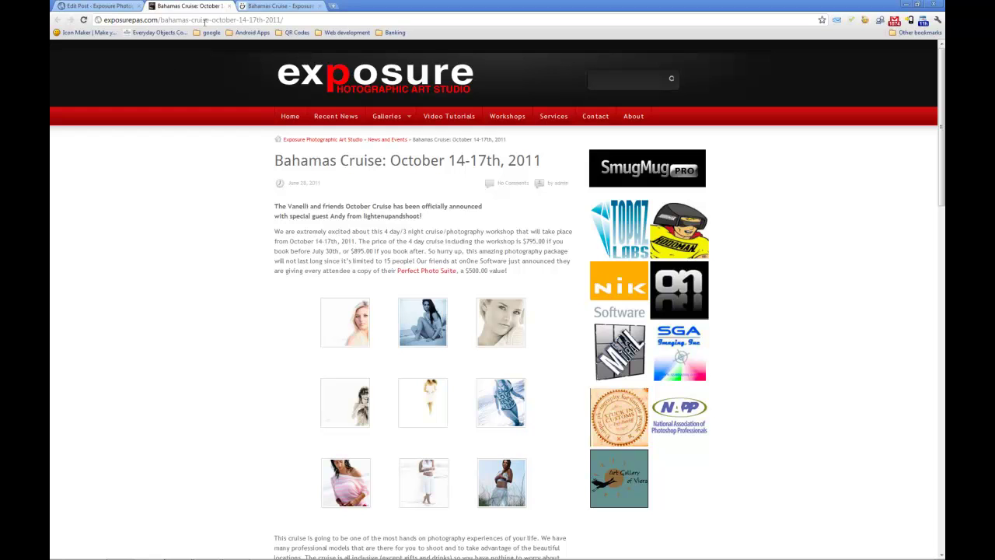
{"action": "scroll", "coordinate": [206, 232], "scroll_direction": "down", "scroll_amount": 3}
{"action": "scroll", "coordinate": [205, 231], "scroll_direction": "down", "scroll_amount": 2}
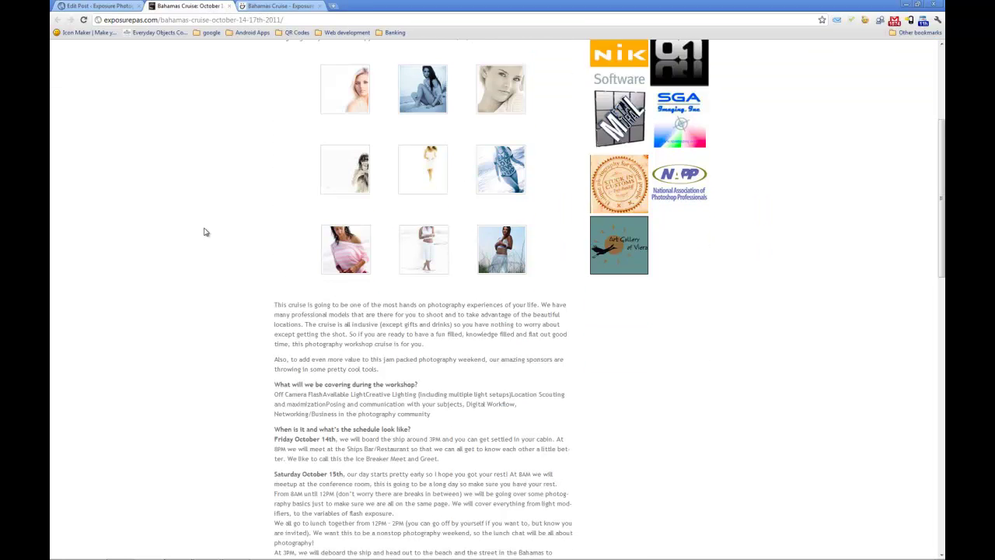
{"action": "scroll", "coordinate": [160, 251], "scroll_direction": "up", "scroll_amount": 5}
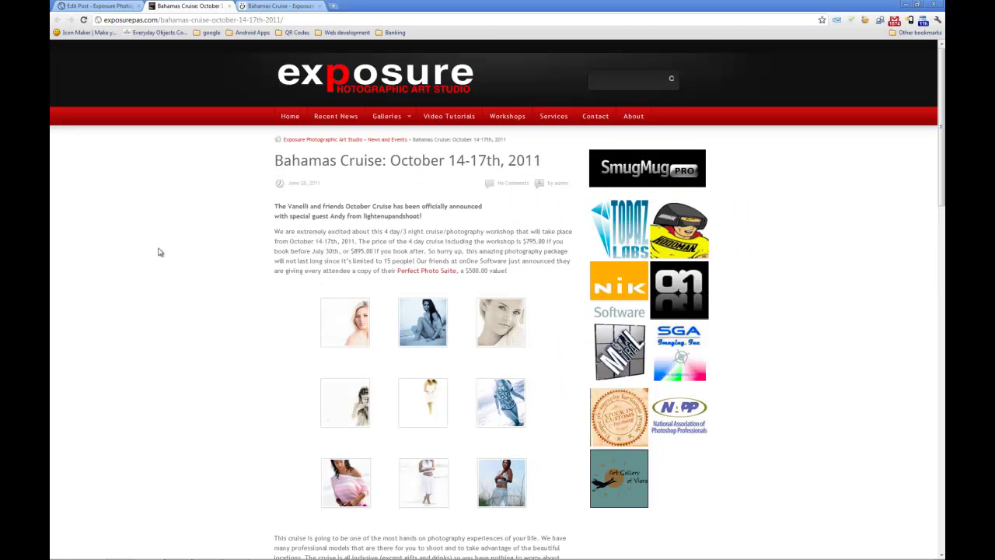
{"action": "left_click", "coordinate": [83, 19]}
{"action": "scroll", "coordinate": [104, 224], "scroll_direction": "down", "scroll_amount": 3}
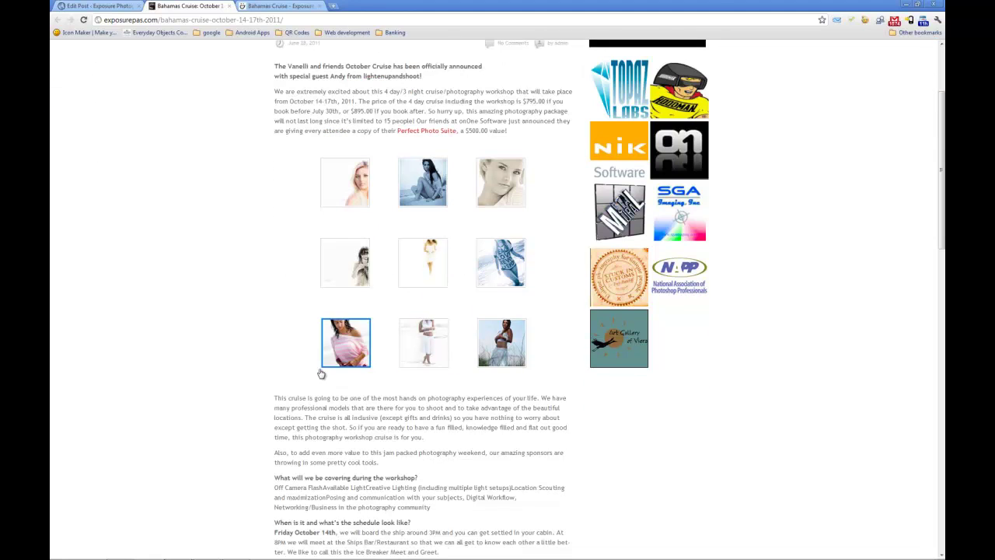
{"action": "scroll", "coordinate": [195, 273], "scroll_direction": "up", "scroll_amount": 3}
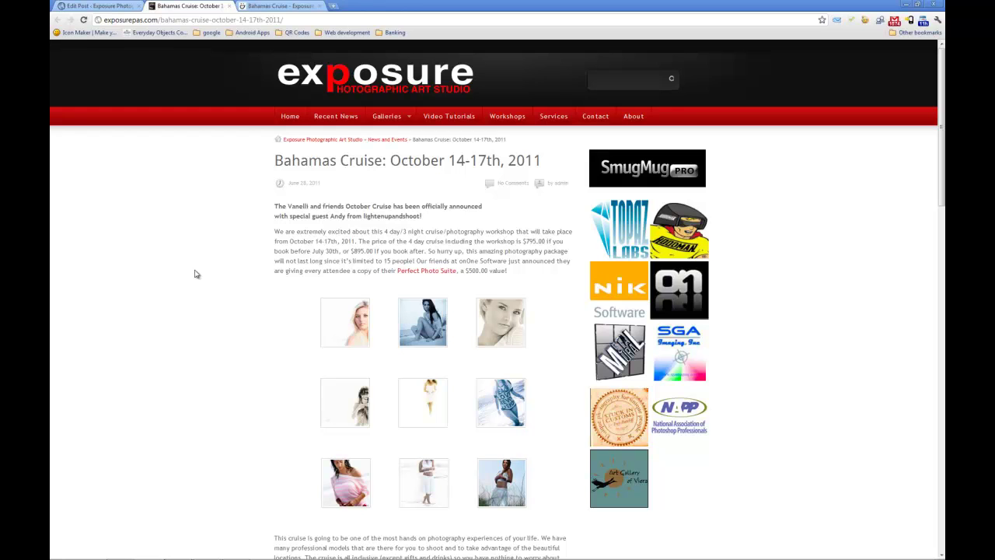
{"action": "scroll", "coordinate": [195, 273], "scroll_direction": "down", "scroll_amount": 3}
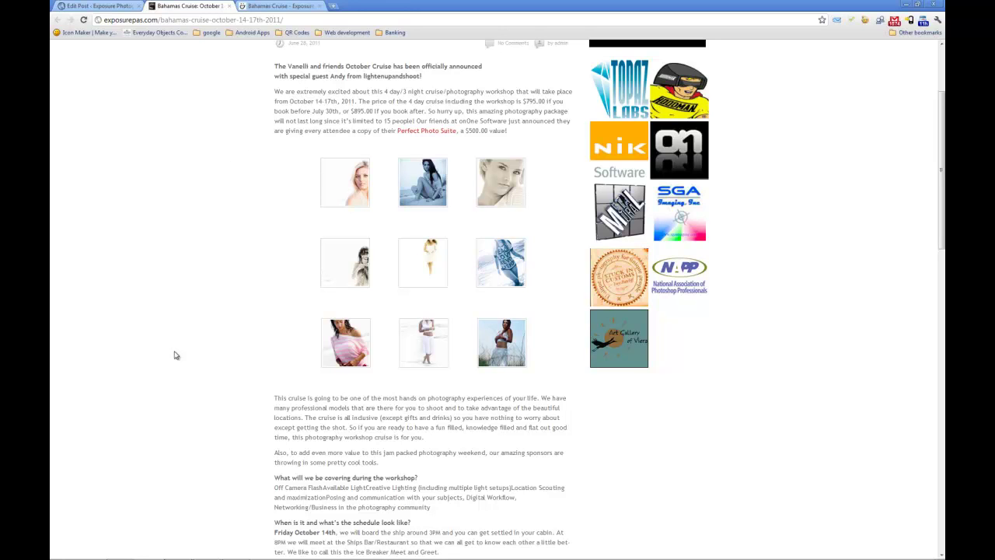
{"action": "scroll", "coordinate": [210, 323], "scroll_direction": "up", "scroll_amount": 2}
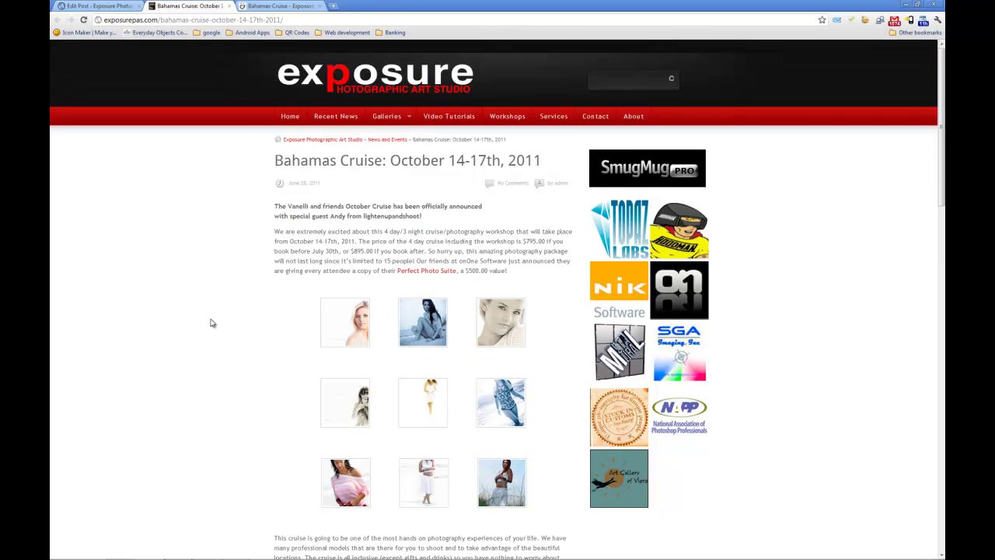